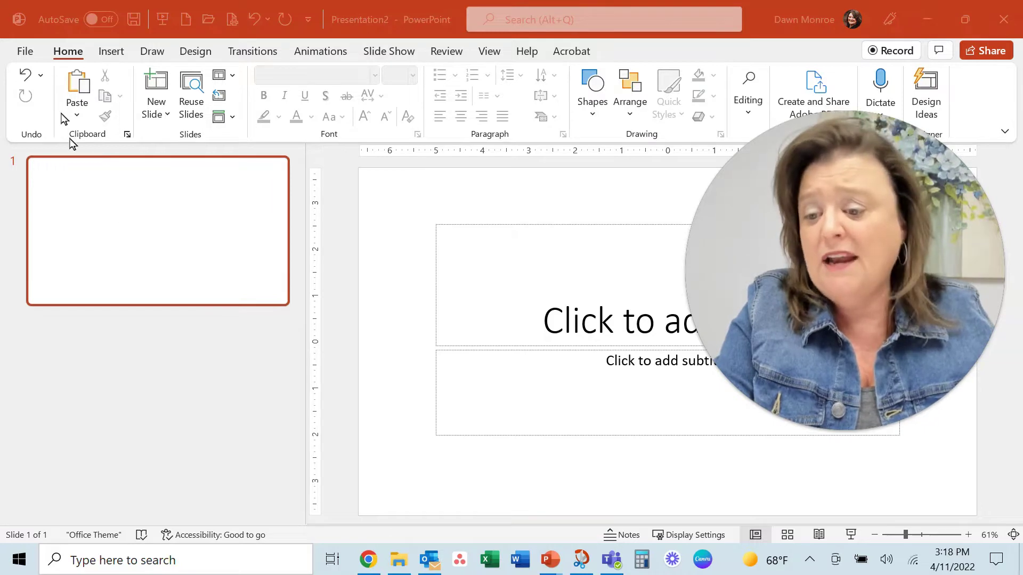
- Browse the Office templates under File > New, then go back to the blank slide
left_click(25, 52)
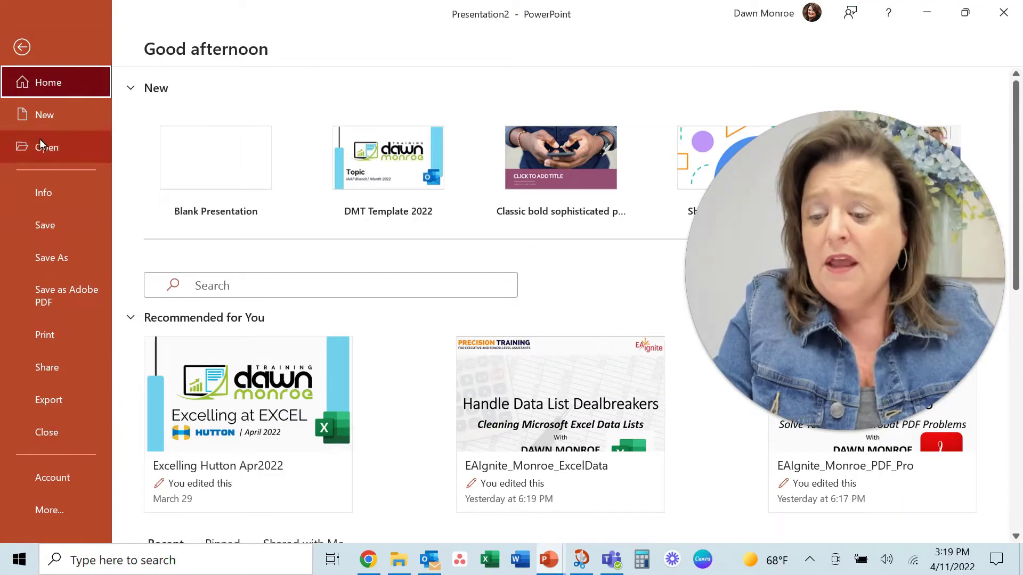
left_click(36, 123)
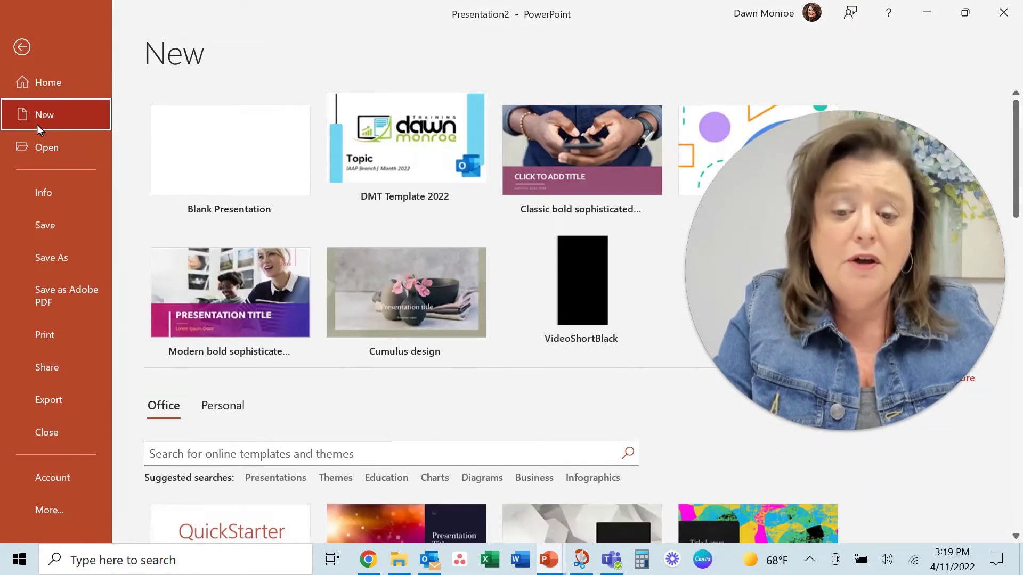
scroll(382, 305, "down", 3)
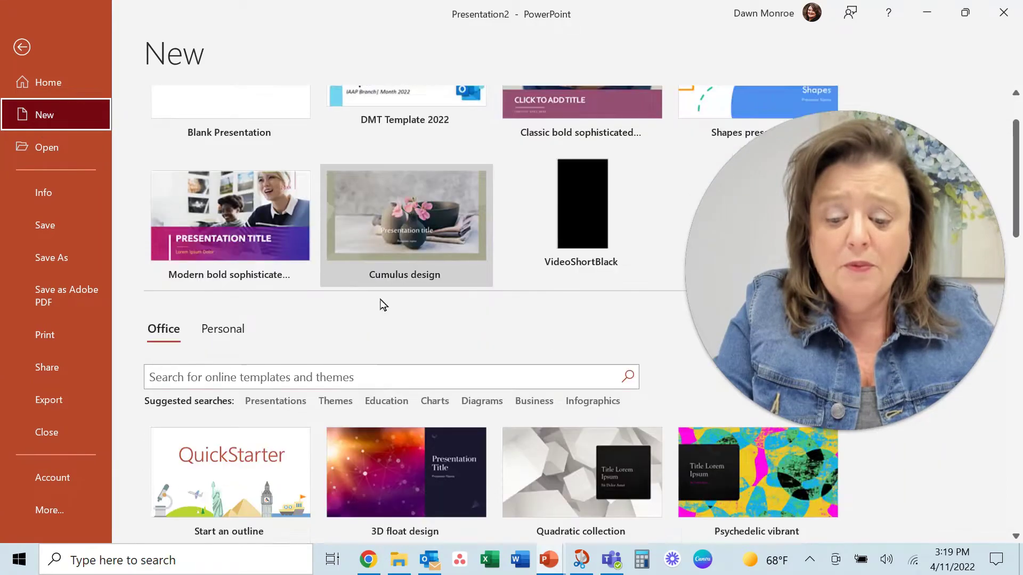
scroll(382, 305, "down", 10)
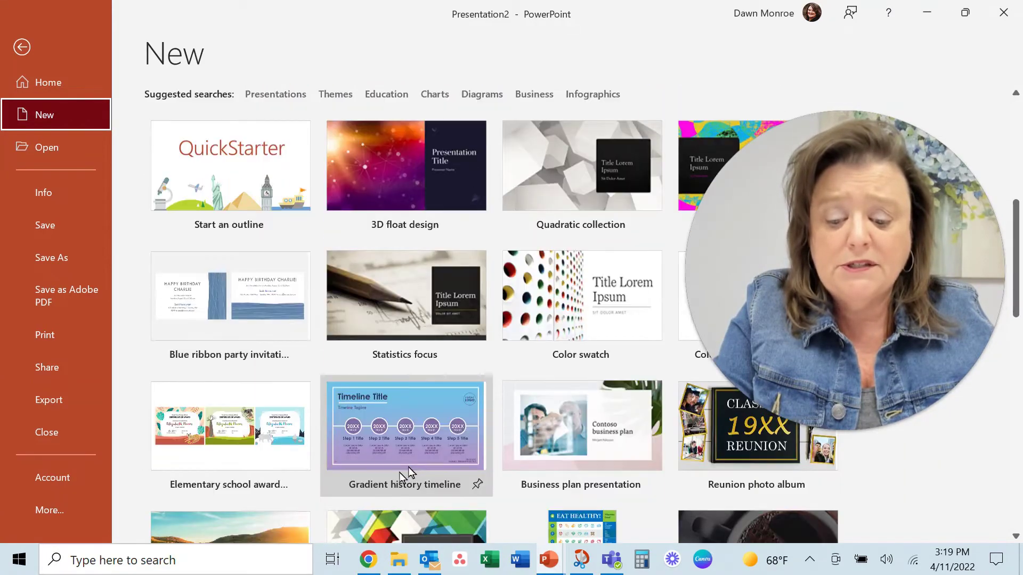
scroll(408, 472, "down", 4)
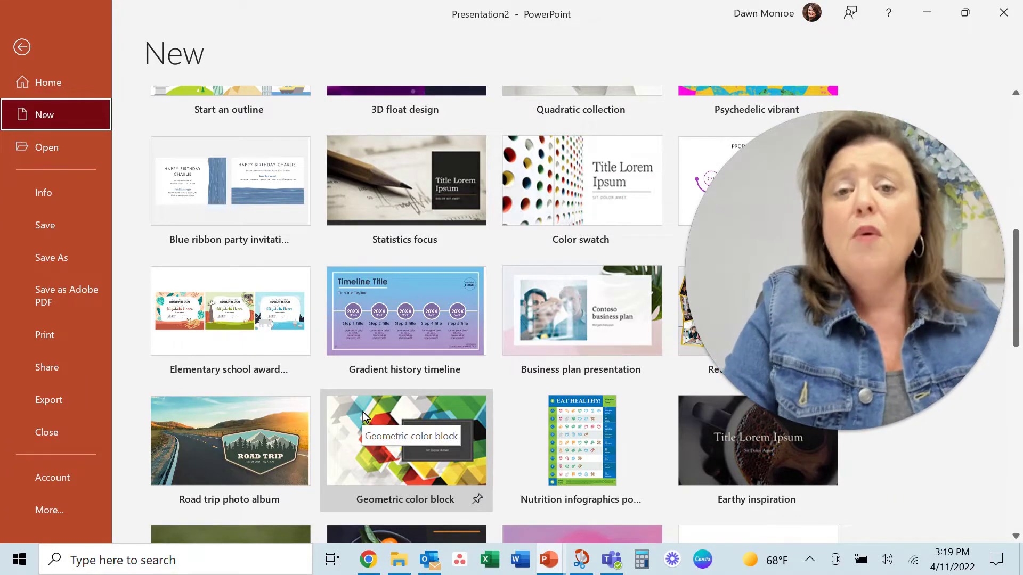
scroll(368, 418, "up", 15)
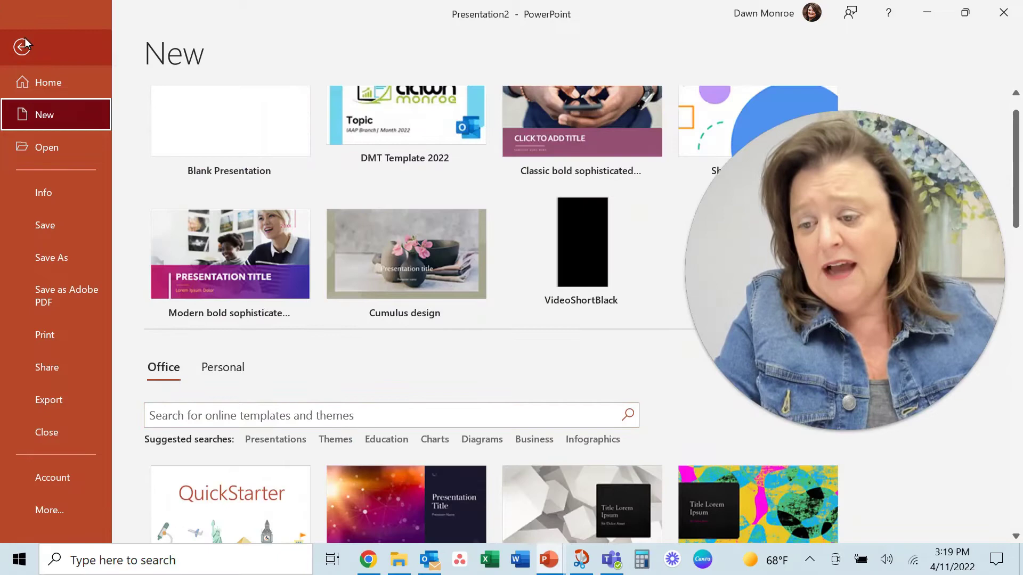
left_click(22, 48)
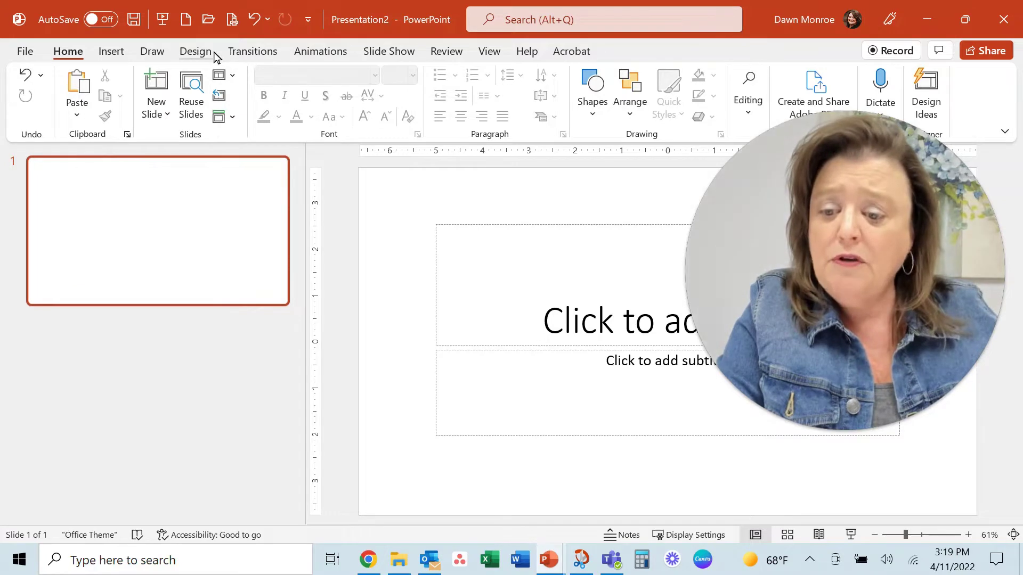
left_click(162, 117)
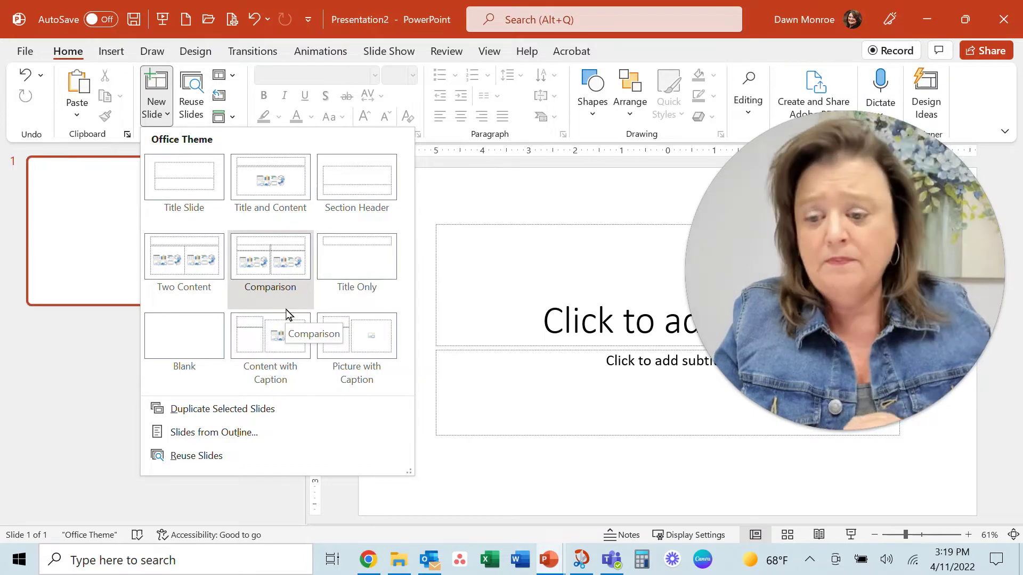
left_click(163, 115)
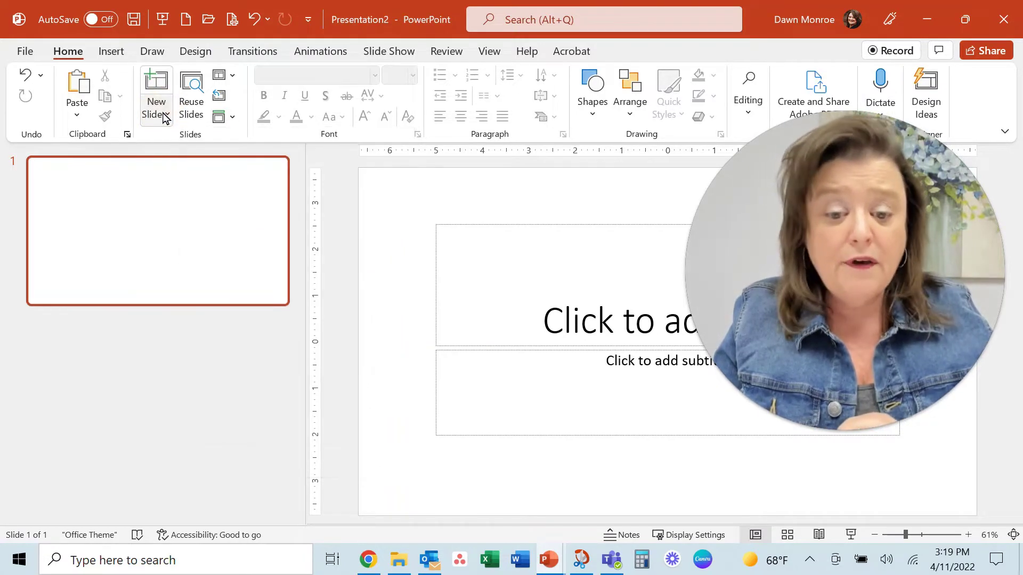
- Switch to Slide Master view and select the top-level Office Theme master thumbnail
left_click(504, 57)
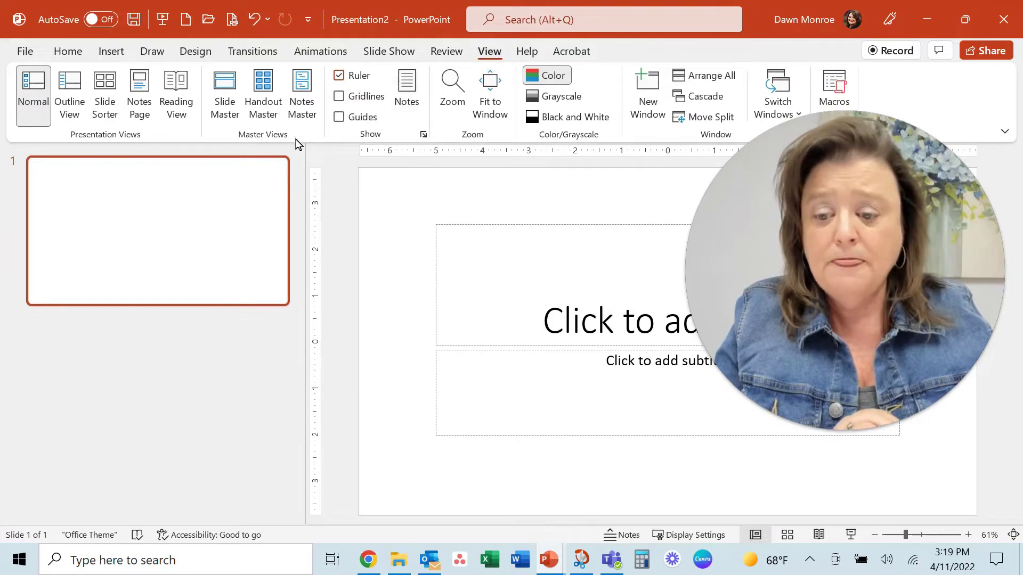
left_click(233, 117)
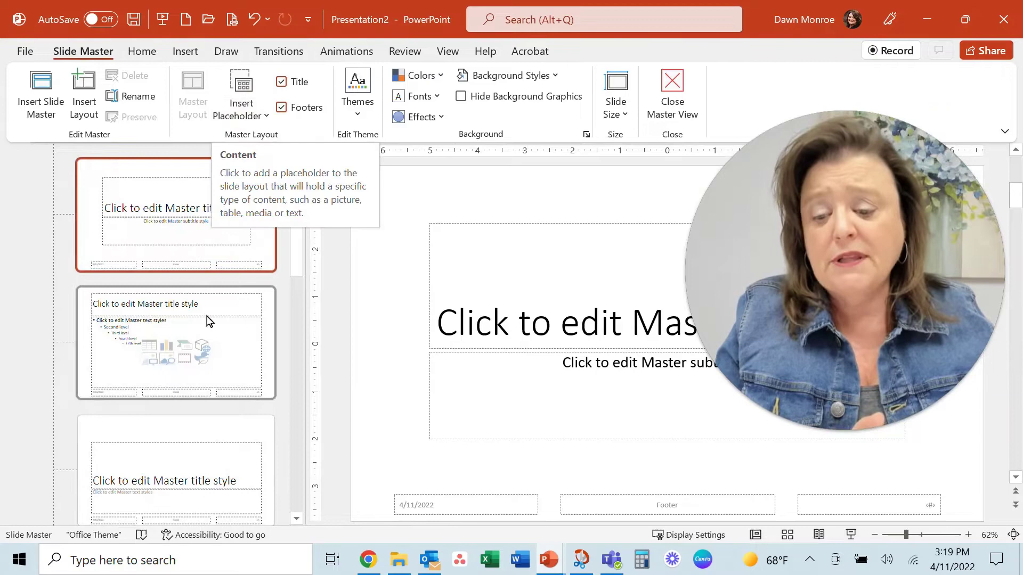
scroll(201, 342, "up", 3)
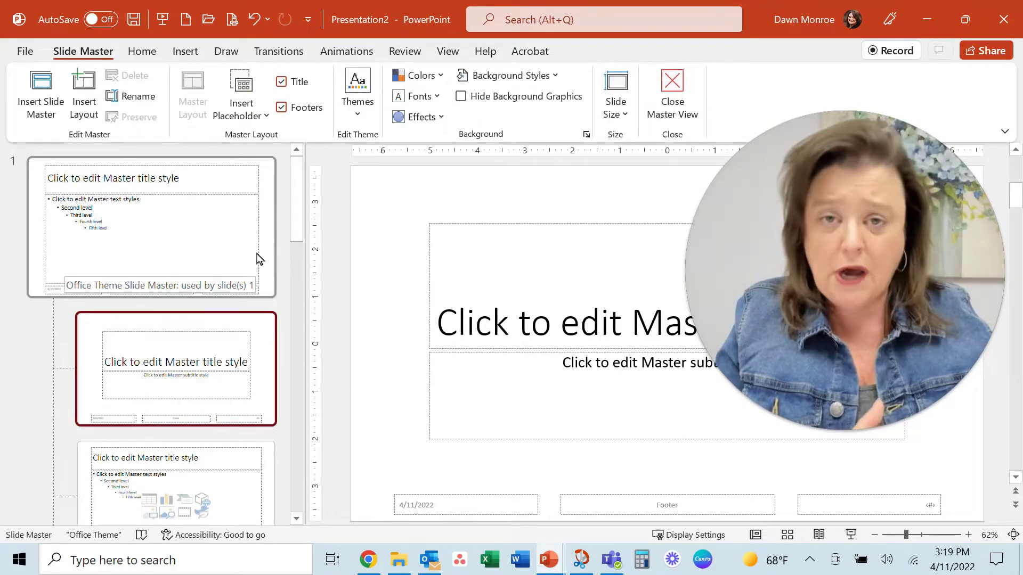
left_click(259, 260)
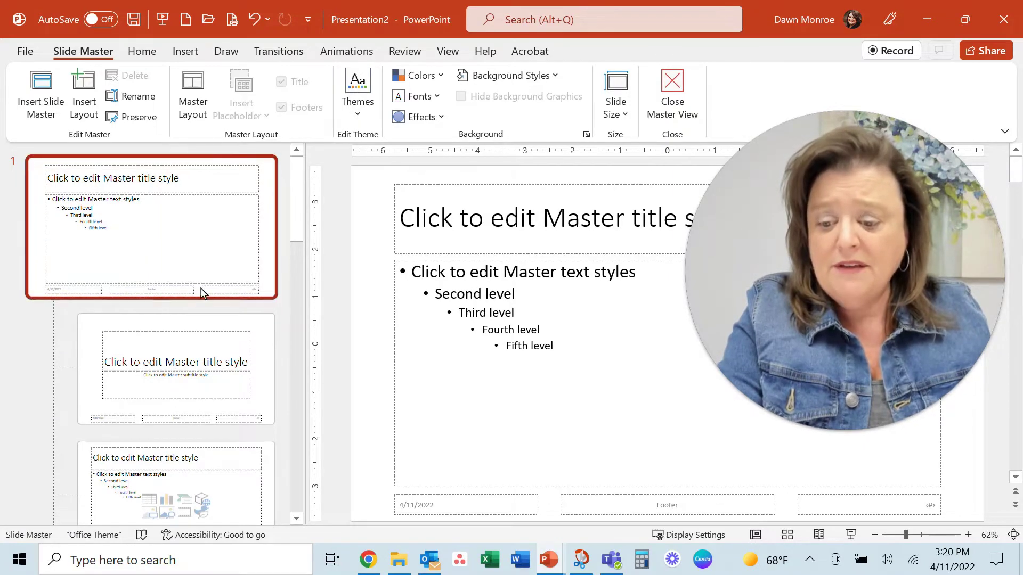
scroll(176, 361, "down", 2)
scroll(175, 362, "down", 8)
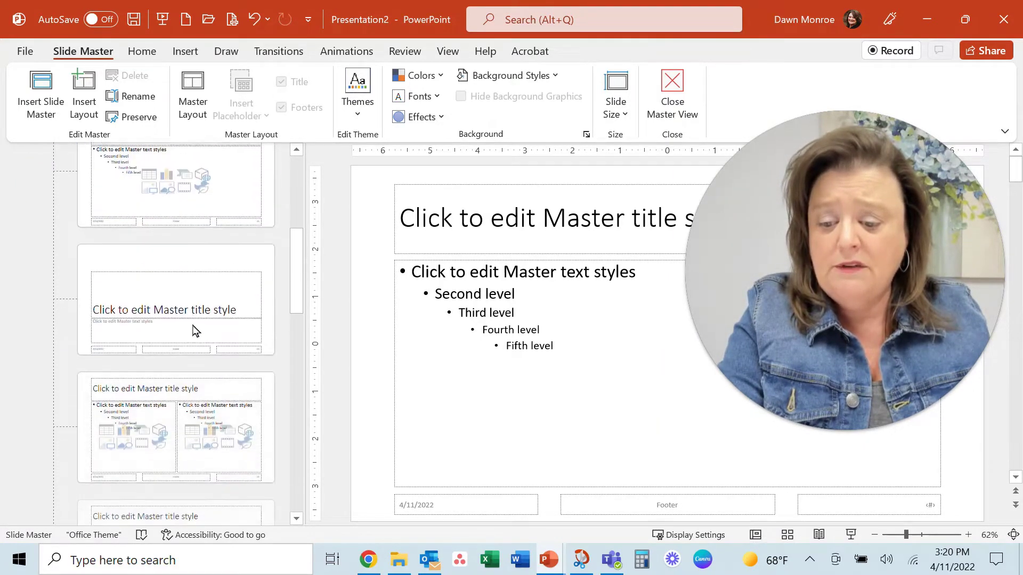
scroll(192, 377, "down", 2)
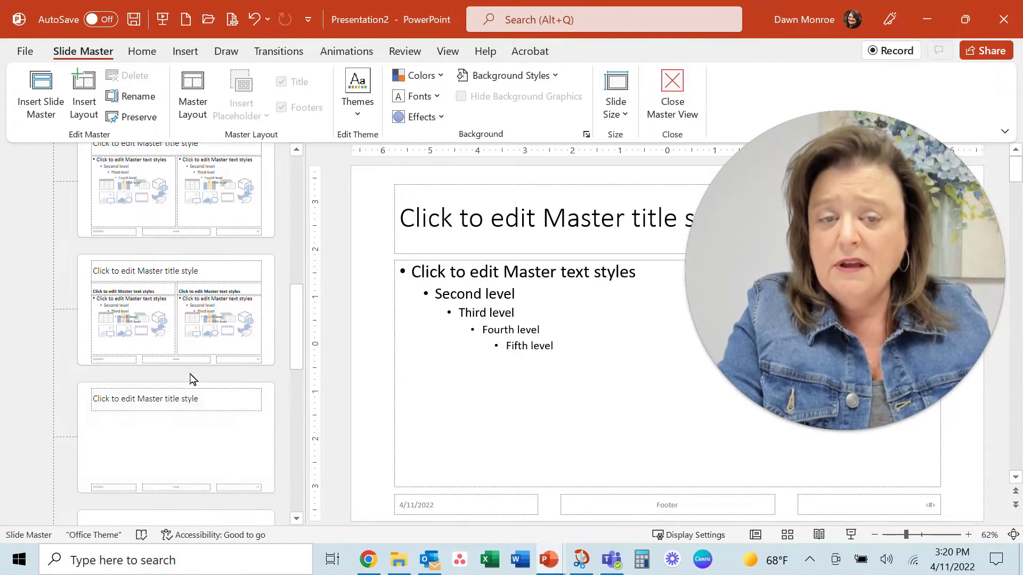
scroll(192, 378, "up", 12)
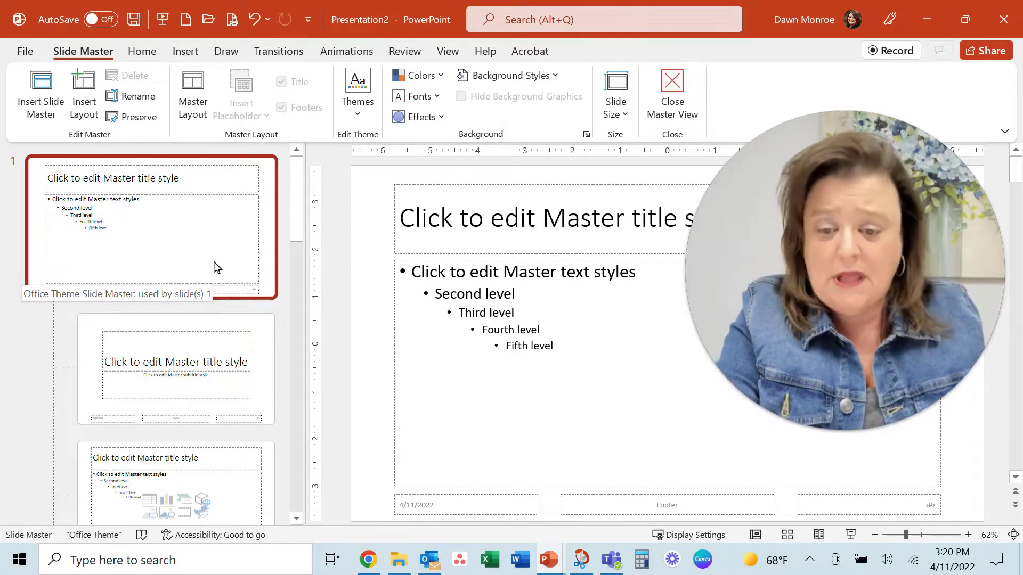
- Insert the cat sticker from the Icons Stickers tab onto the slide master
left_click(186, 53)
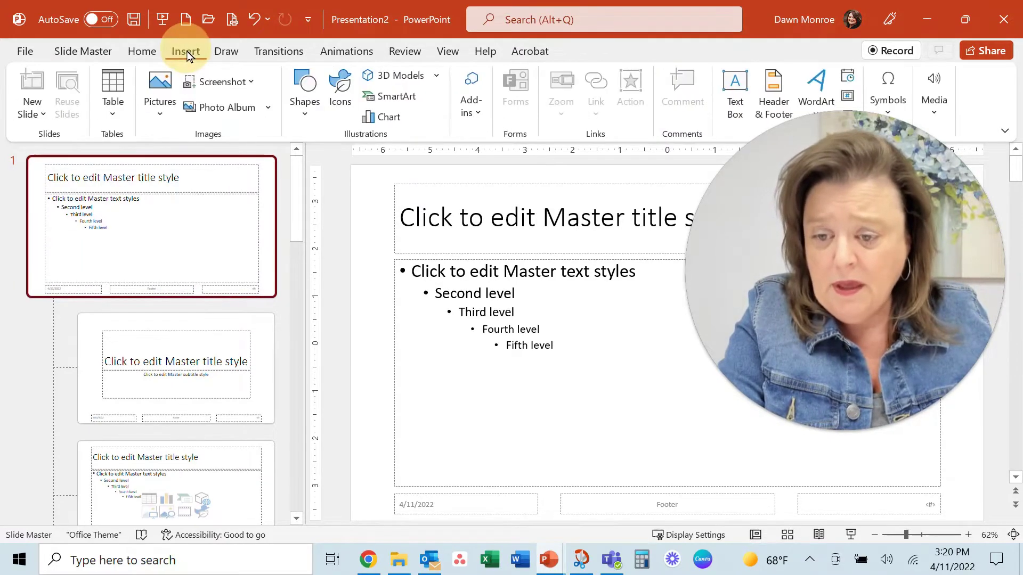
left_click(347, 97)
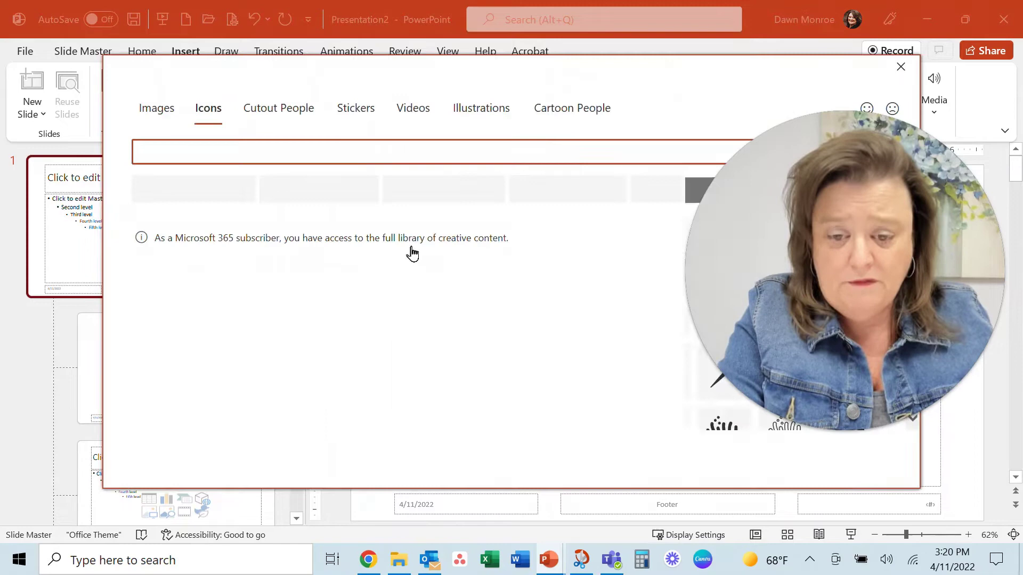
left_click(368, 108)
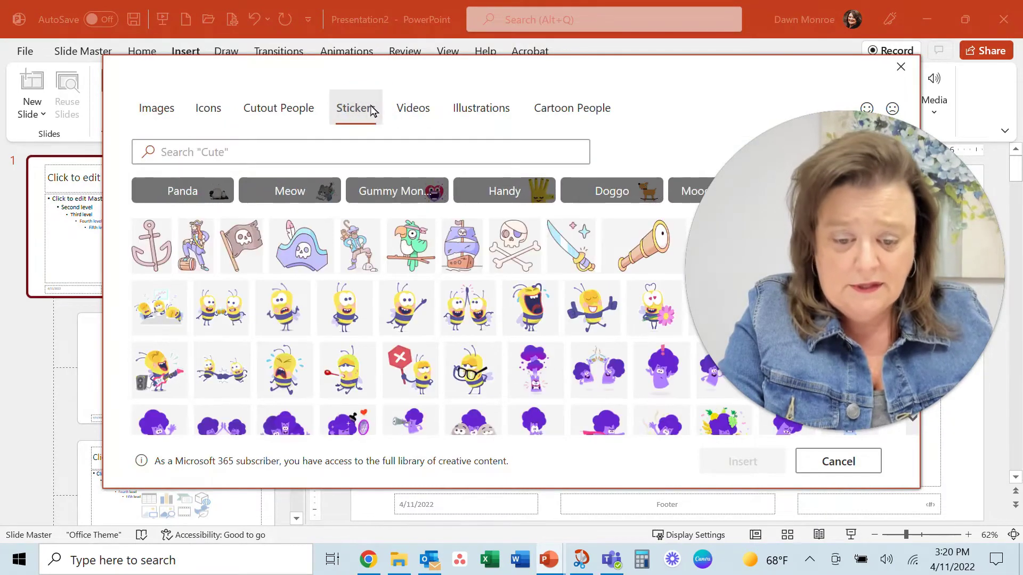
scroll(521, 336, "down", 5)
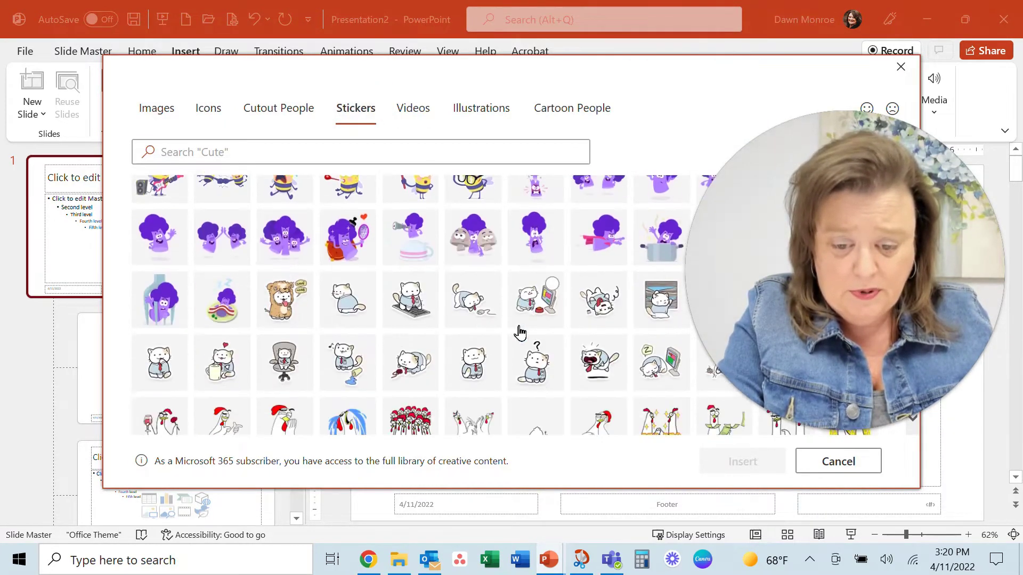
left_click(473, 324)
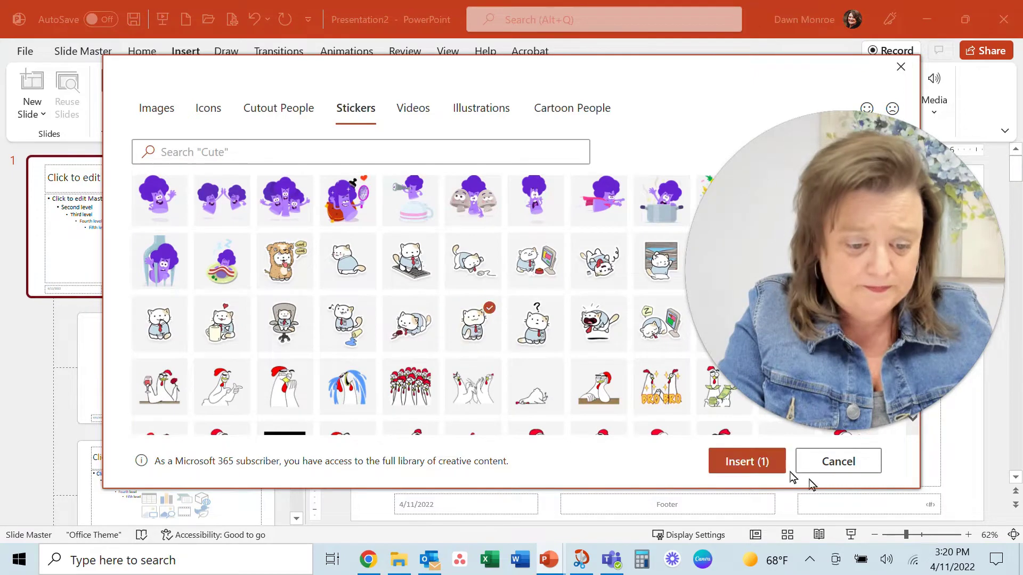
left_click(753, 472)
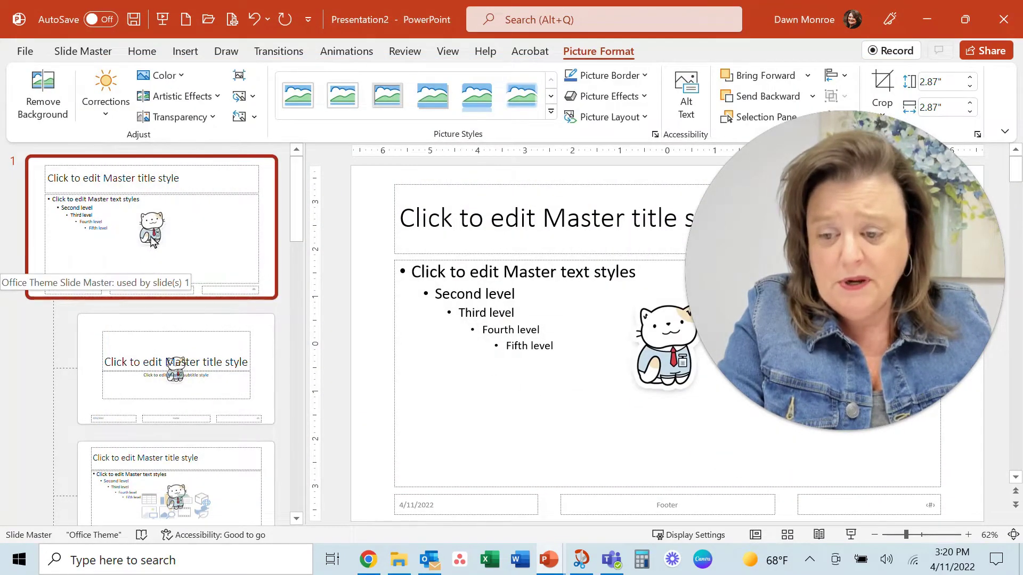
- Drag the cat sticker into the master's bottom-right corner
left_click_drag(677, 359, 922, 468)
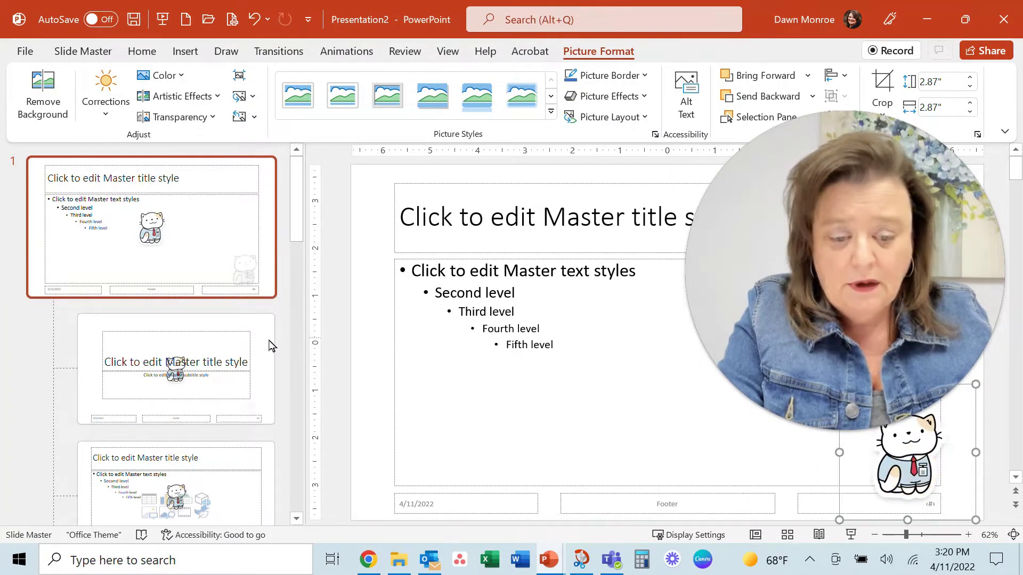
scroll(231, 341, "down", 10)
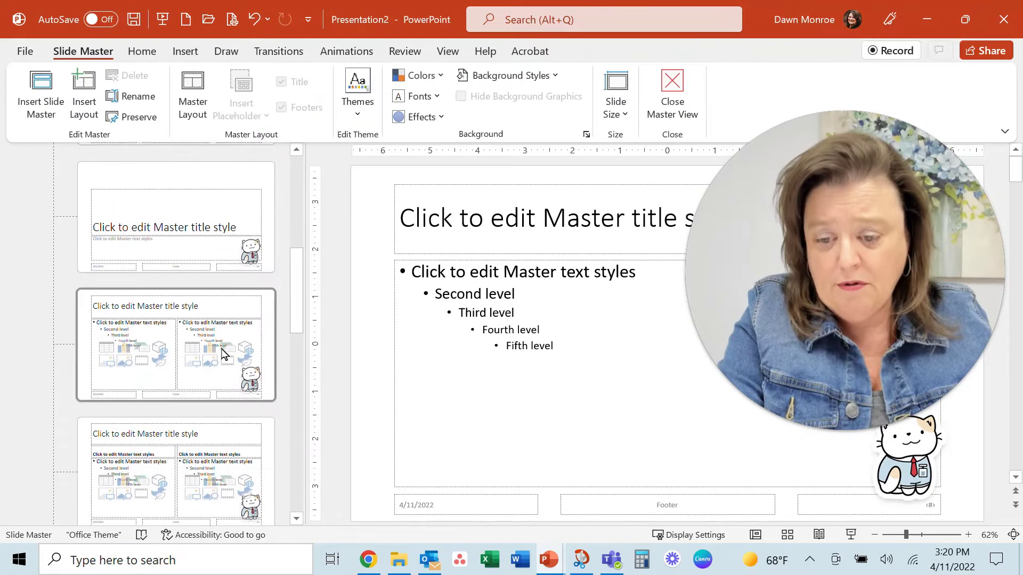
scroll(224, 355, "down", 8)
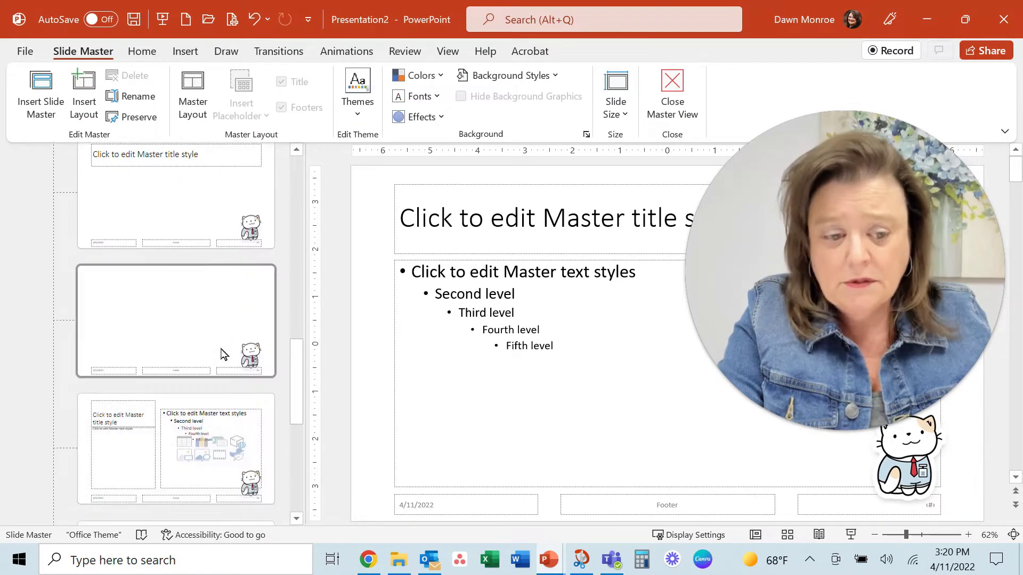
scroll(224, 354, "down", 3)
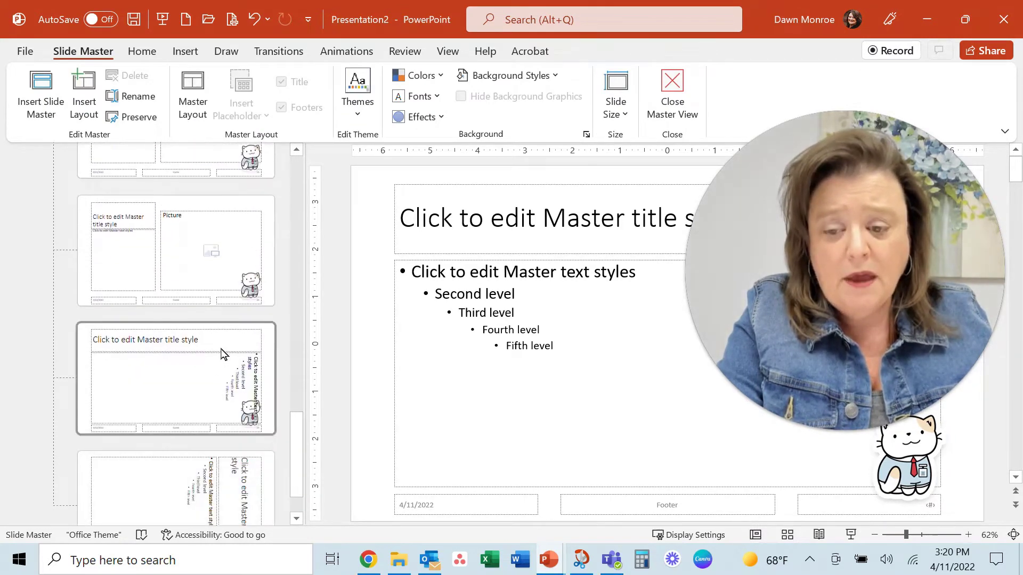
scroll(224, 354, "up", 6)
scroll(224, 354, "up", 8)
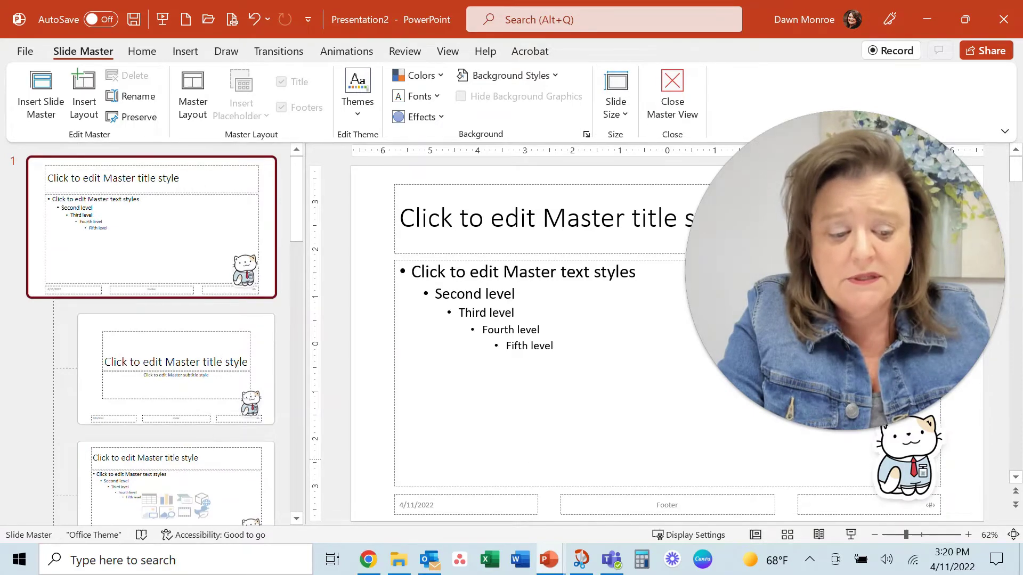
- Delete the cat picture from the slide master
left_click(906, 410)
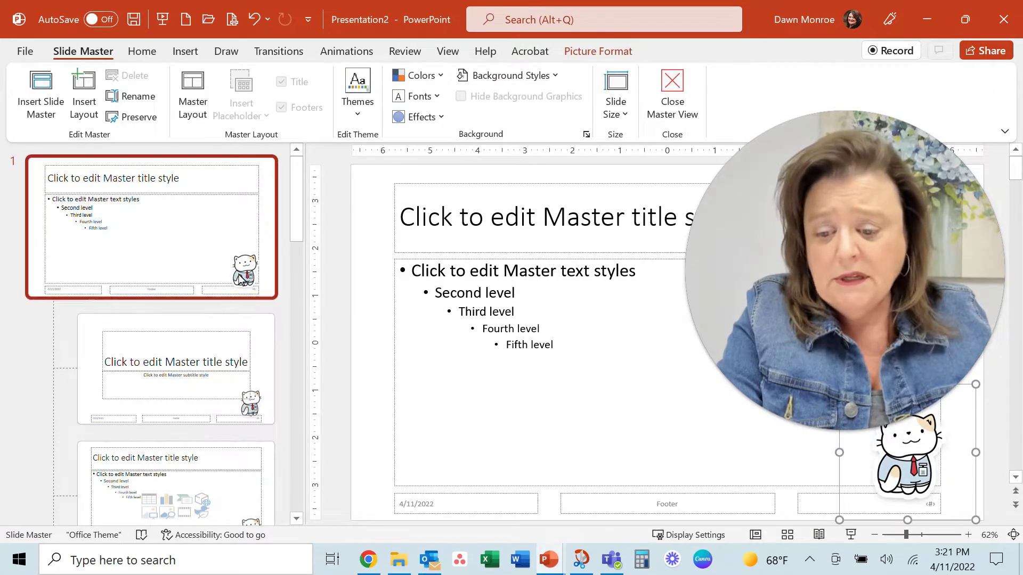
left_click(209, 260)
left_click(900, 407)
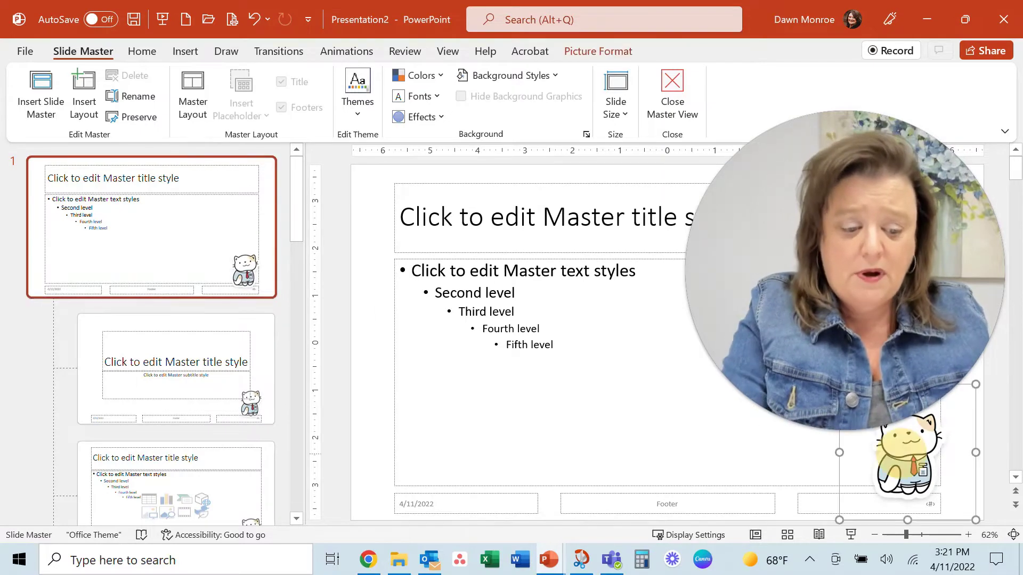
key("Delete")
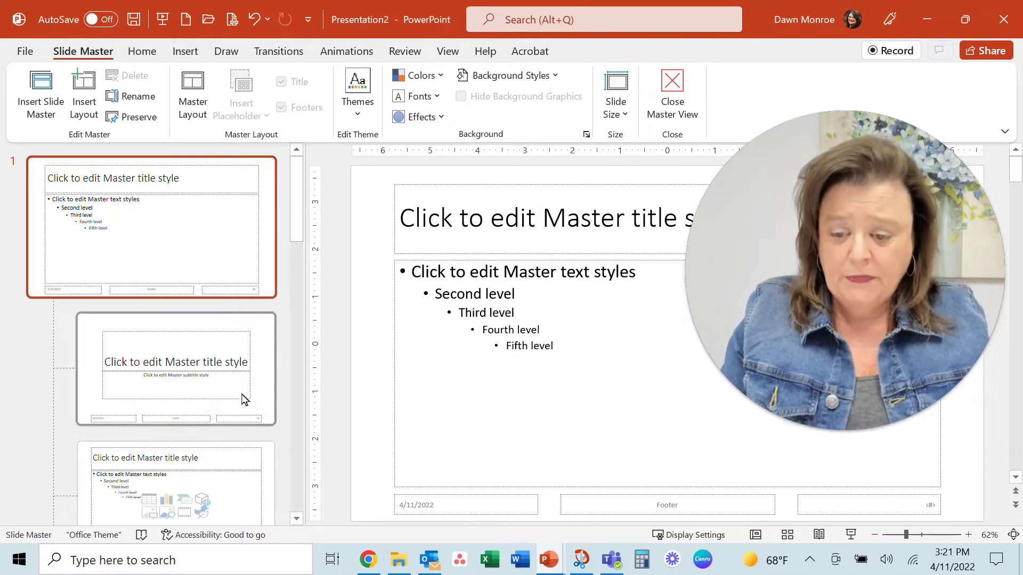
- Paste the cat onto the Section Header layout and move it to the top-right corner
scroll(244, 399, "down", 3)
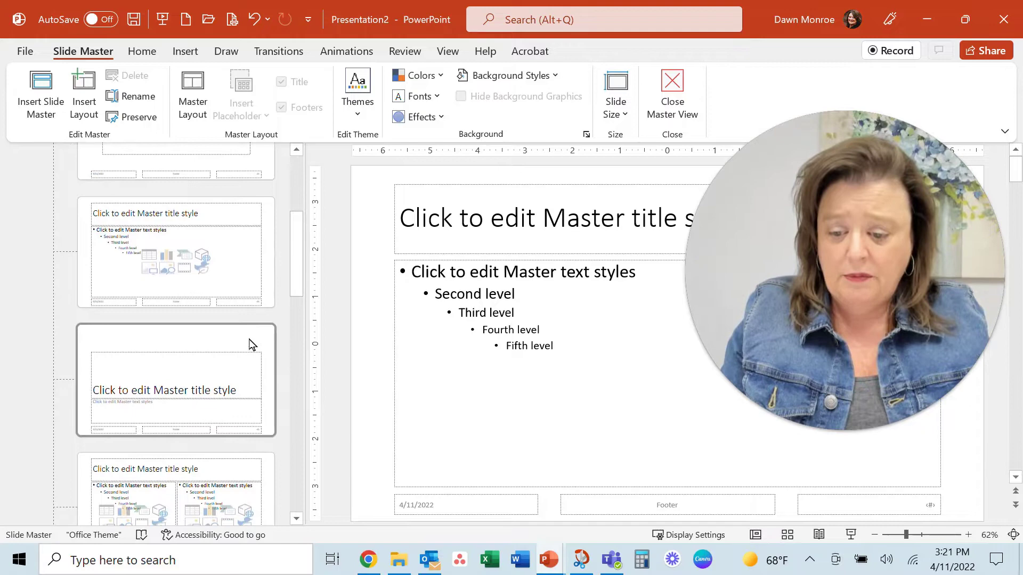
scroll(251, 345, "down", 2)
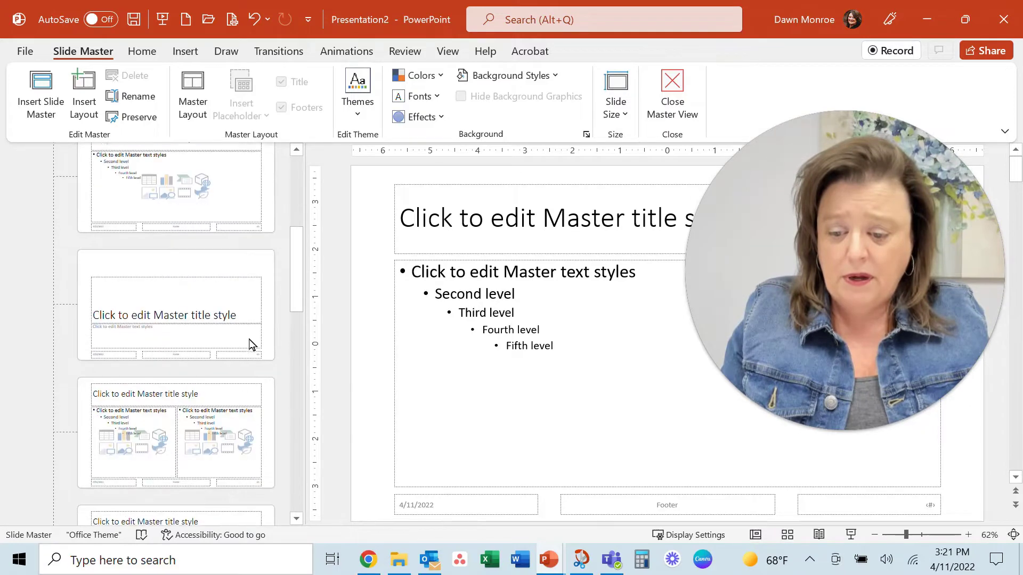
left_click(257, 270)
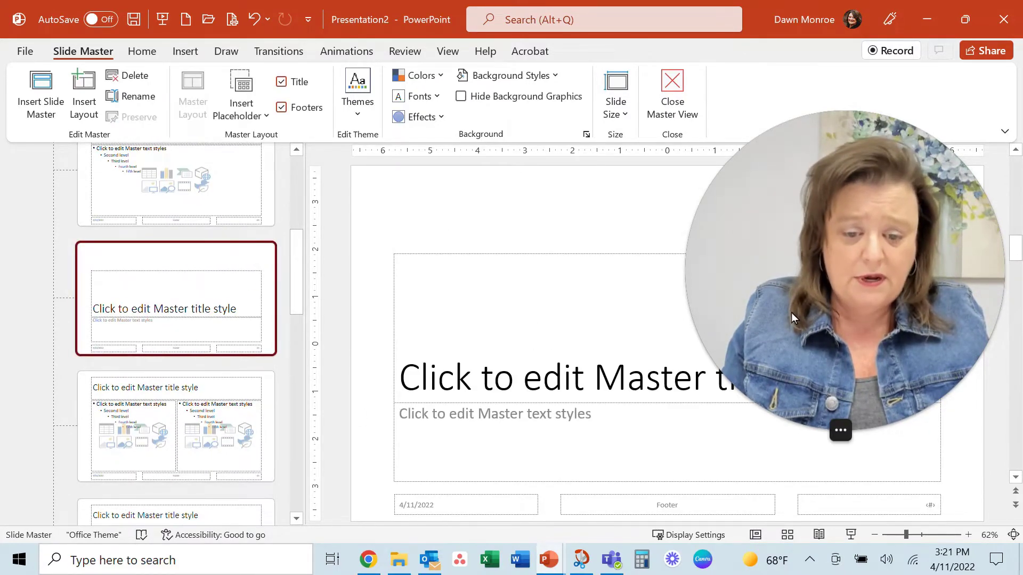
mouse_move(838, 420)
left_click(811, 430)
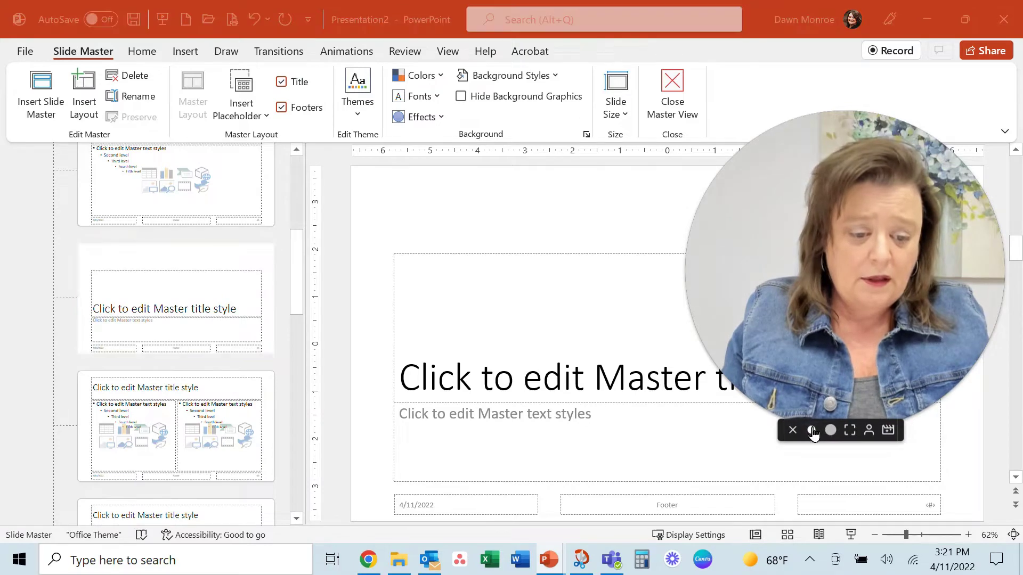
left_click_drag(788, 295, 810, 129)
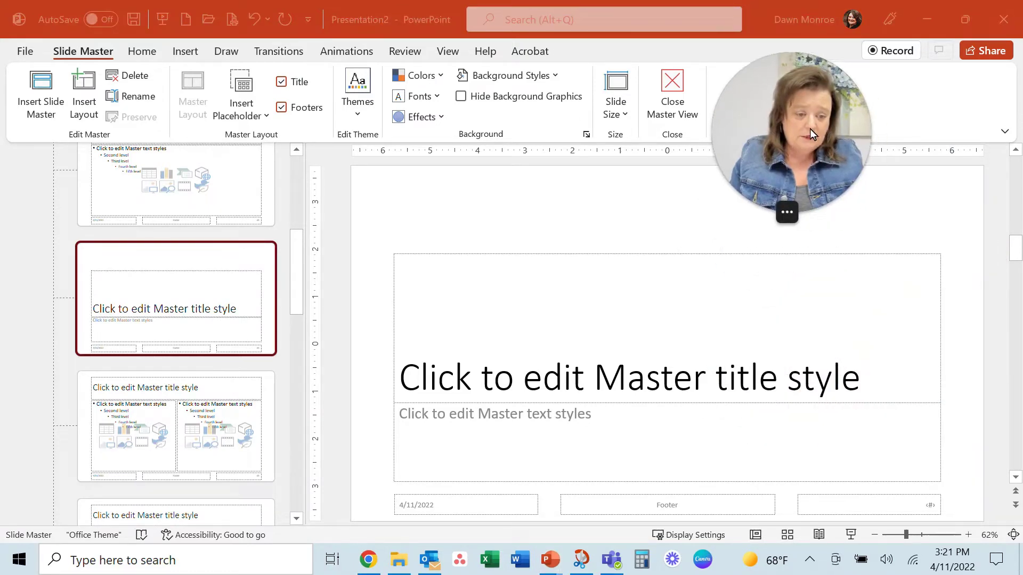
left_click(939, 231)
key("ctrl+v")
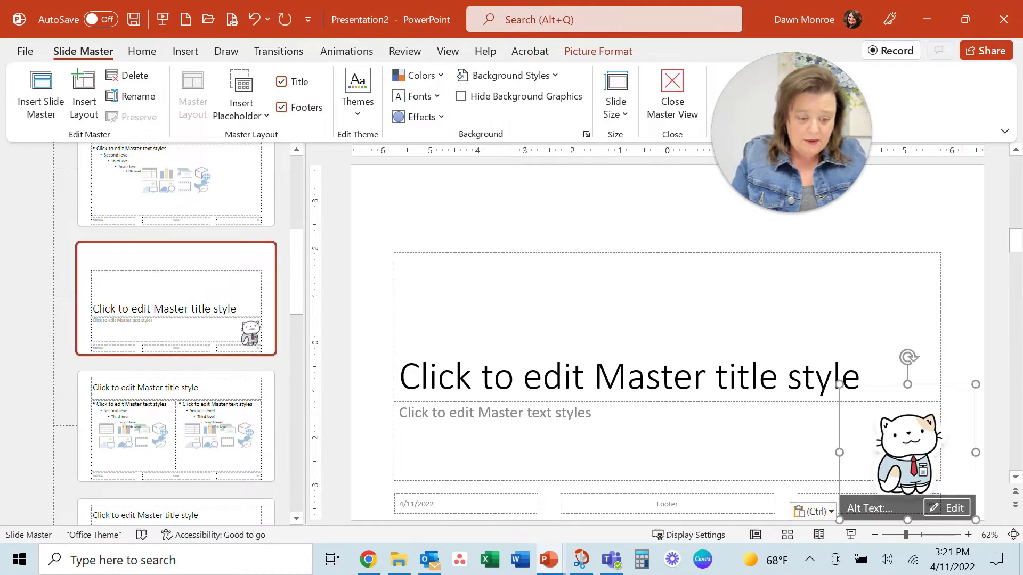
left_click_drag(934, 452, 932, 244)
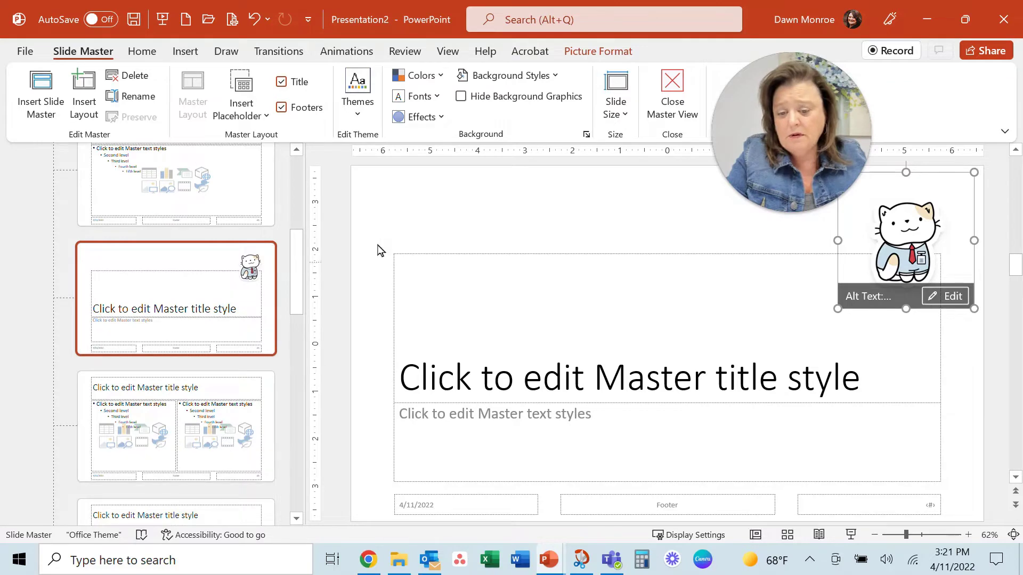
- Draw a tall rectangle bar down the right edge of the slide master
left_click(228, 267)
scroll(228, 267, "up", 5)
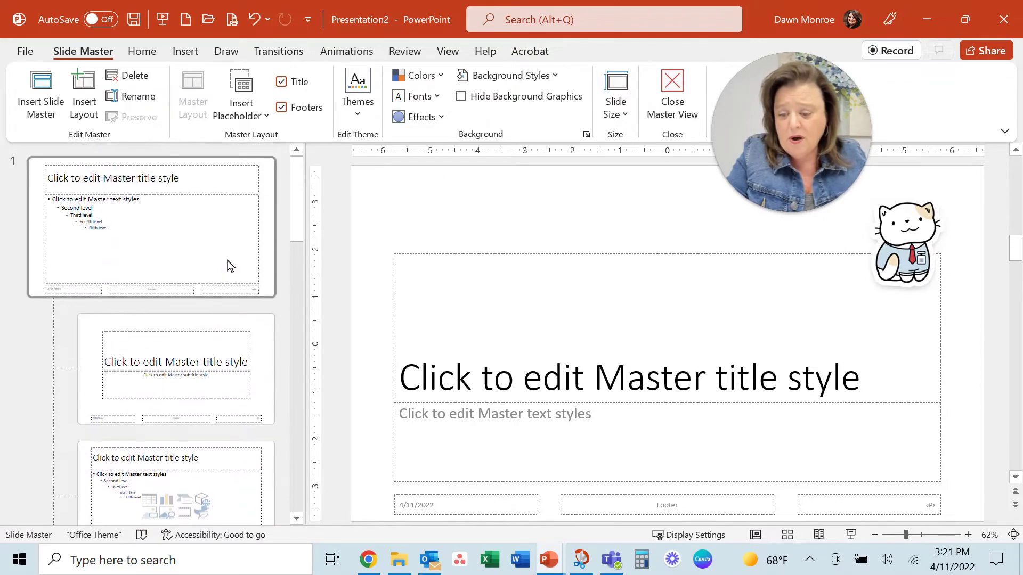
left_click(266, 183)
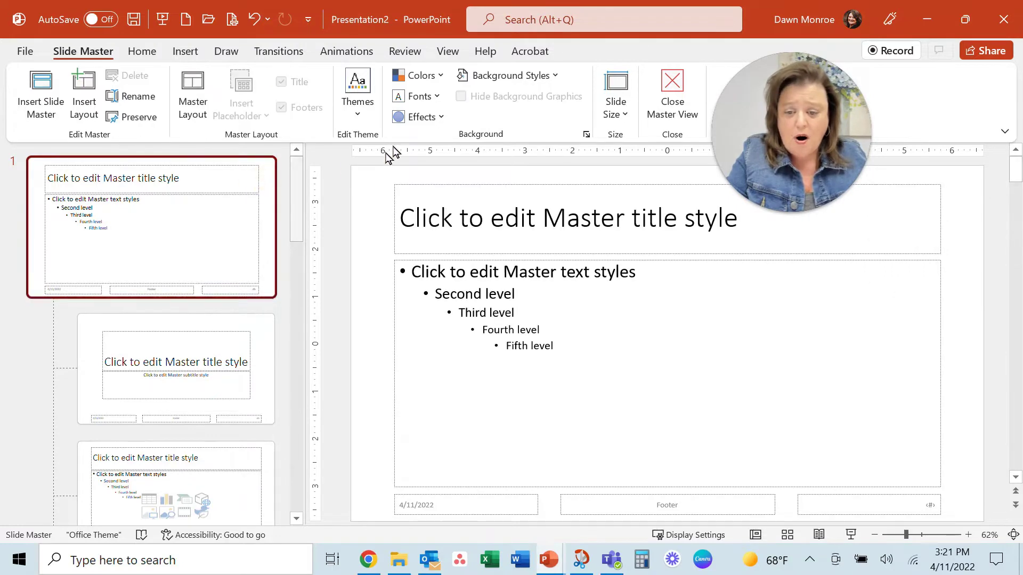
left_click(185, 51)
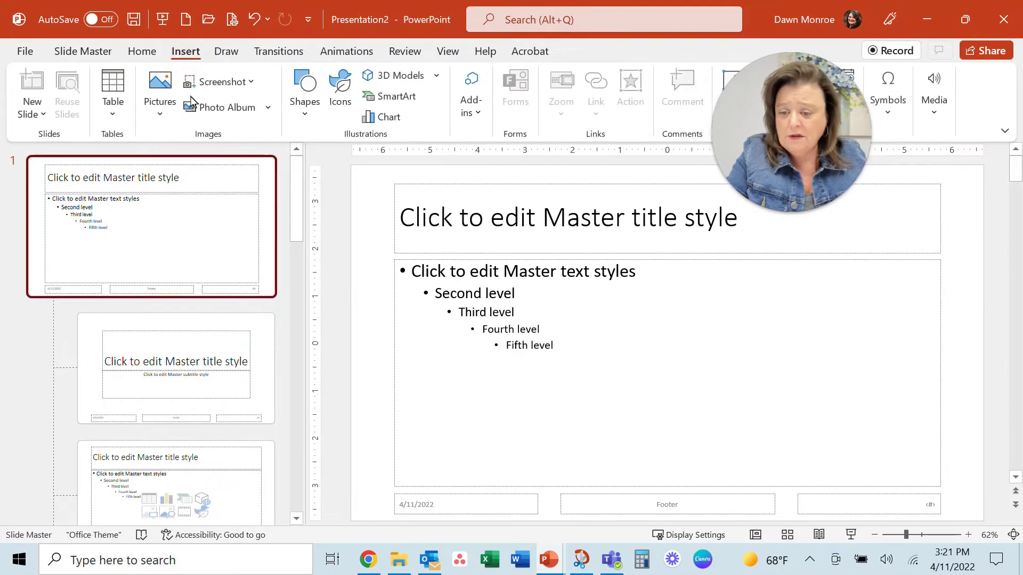
left_click(305, 94)
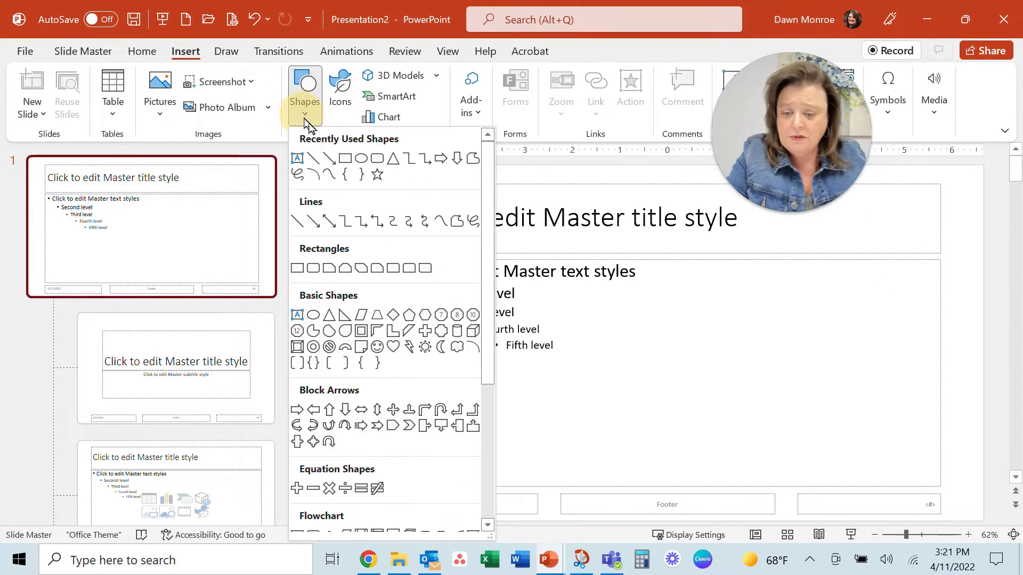
left_click(350, 166)
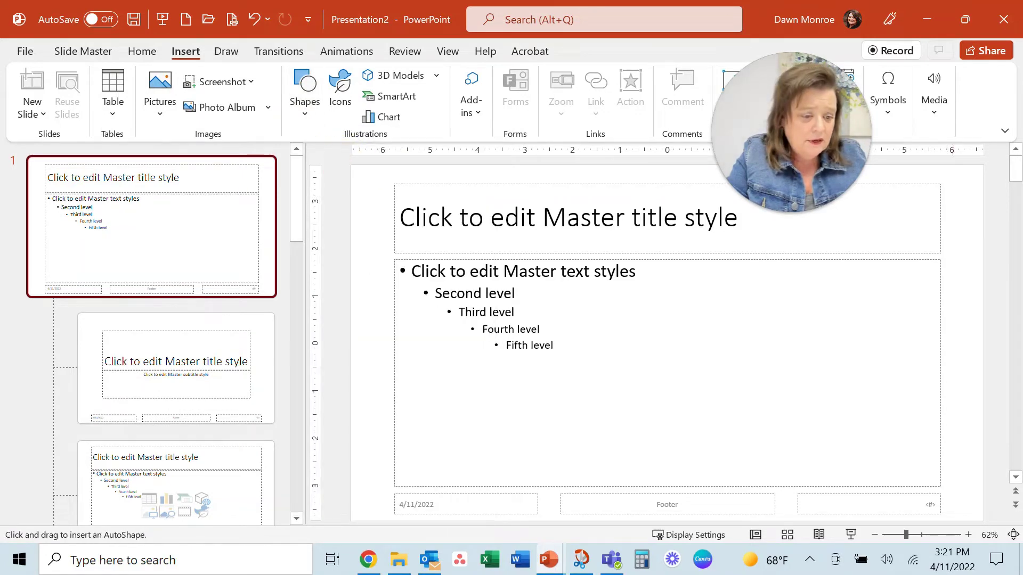
left_click_drag(956, 166, 980, 521)
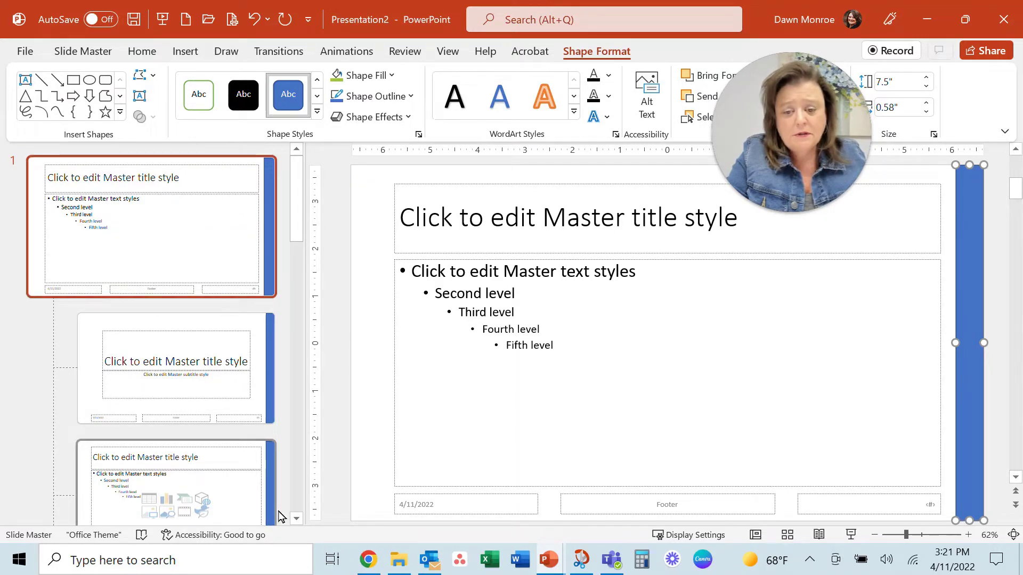
- Look at the bar's Shape Fill colours, close them unchanged, and deselect the bar
left_click(392, 75)
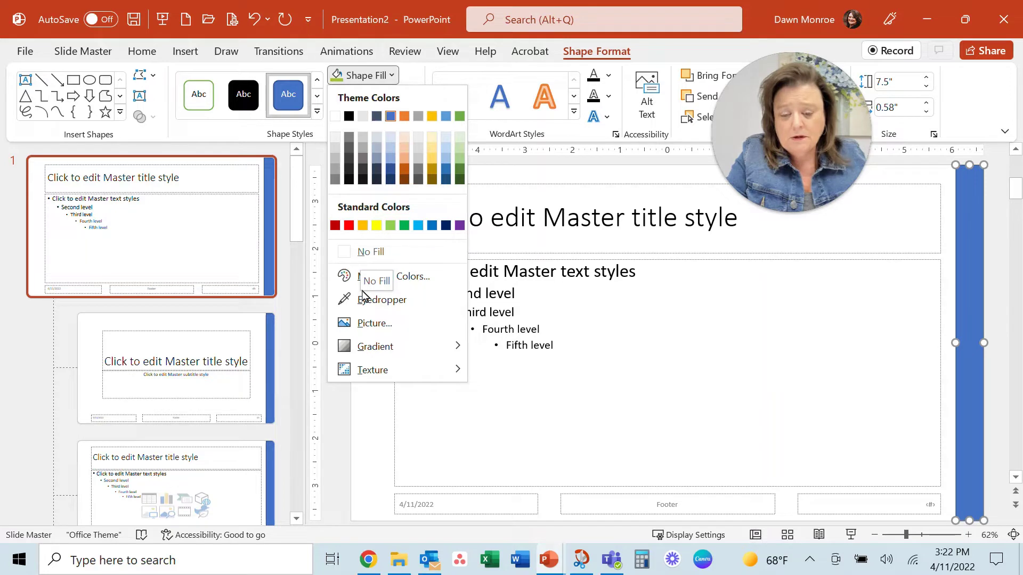
left_click(668, 405)
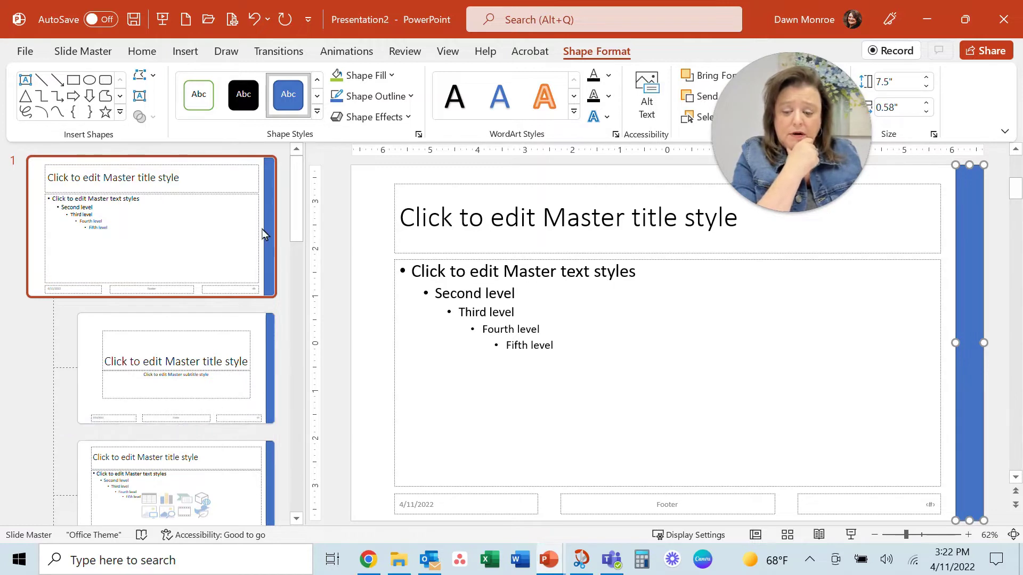
left_click(160, 178)
- Grow the selected master title text to 60 pt with three Increase Font Size clicks and bold it
left_click(448, 230)
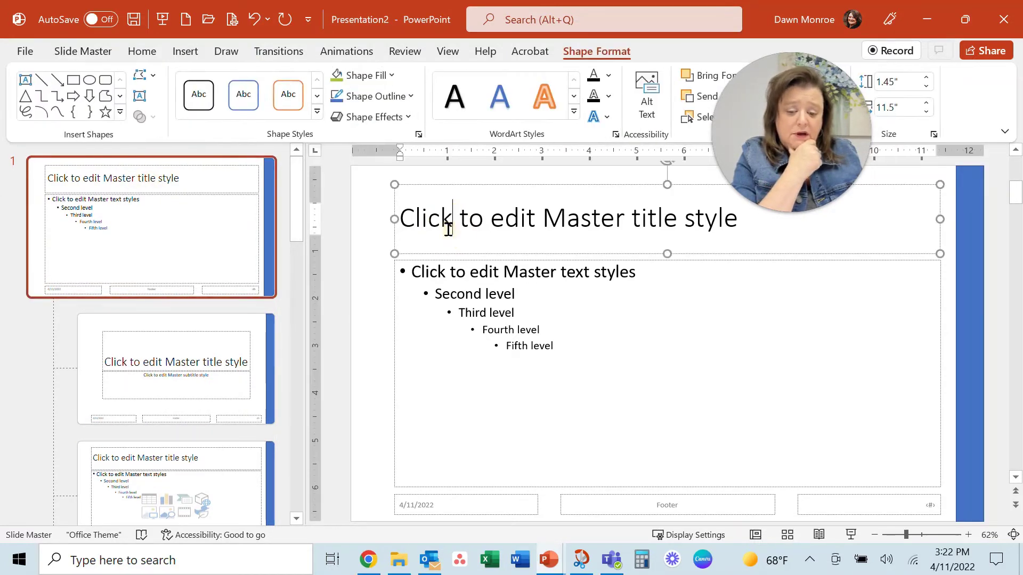
left_click_drag(405, 219, 743, 221)
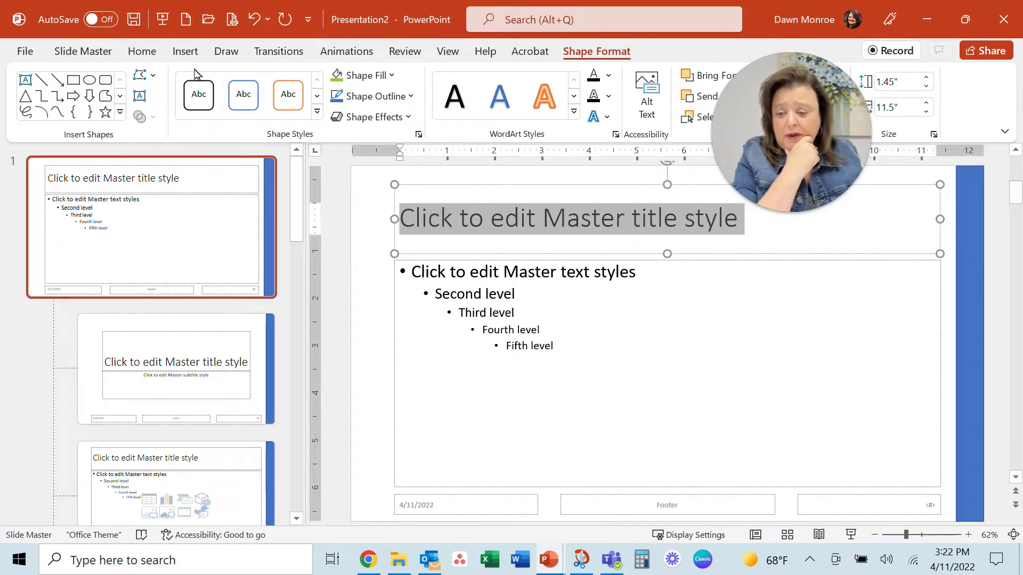
left_click(140, 54)
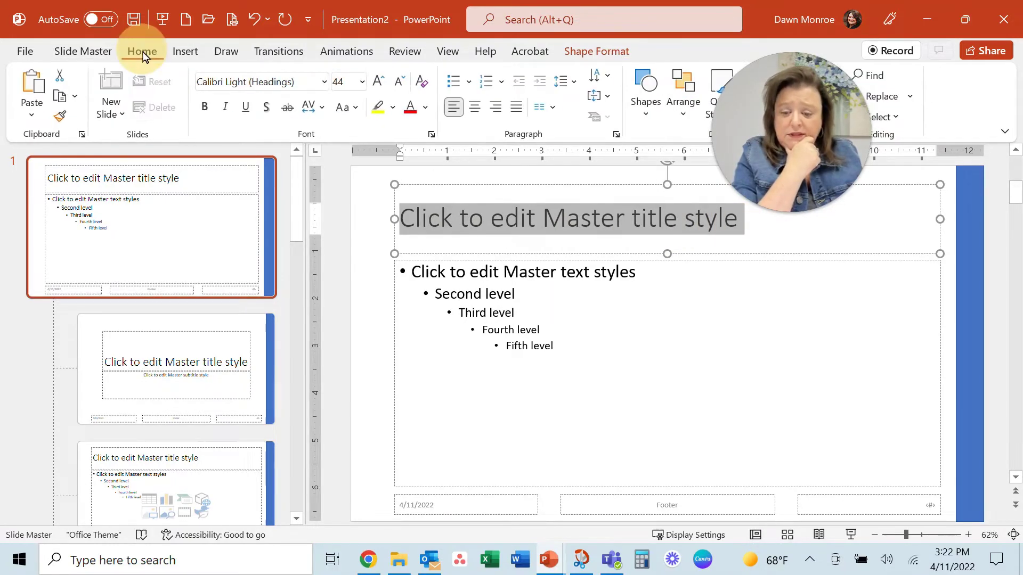
left_click(379, 83)
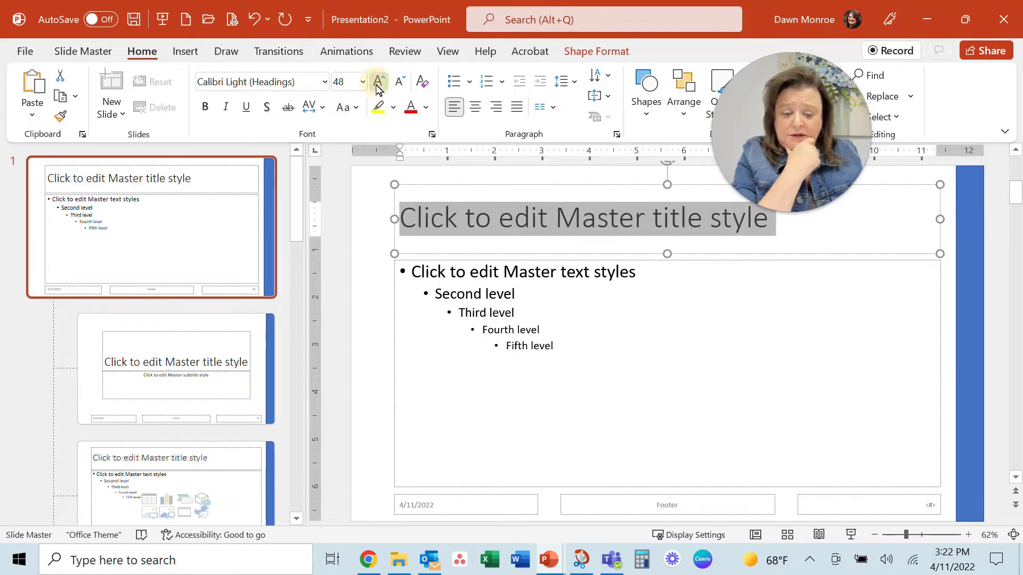
left_click(379, 82)
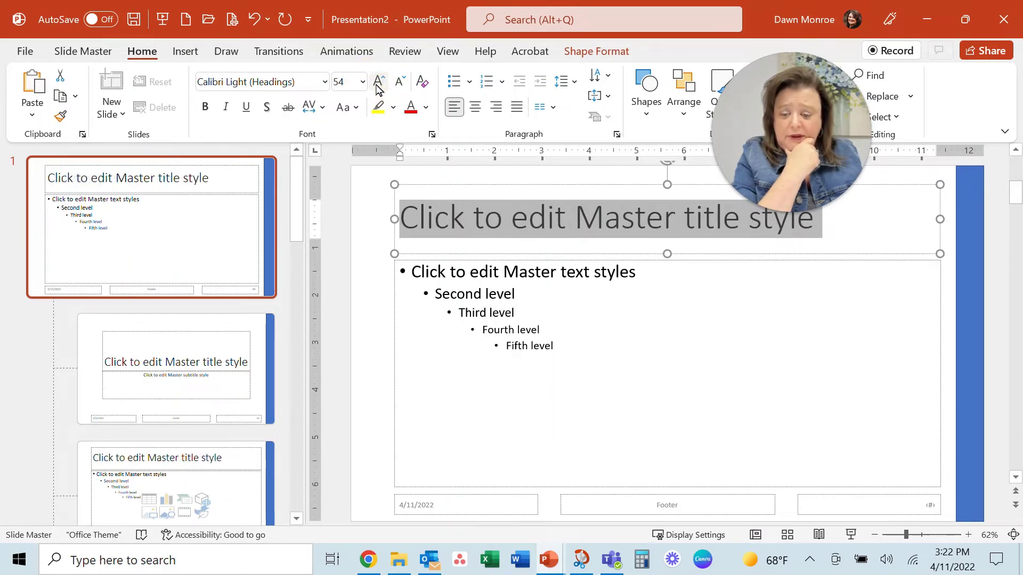
left_click(379, 82)
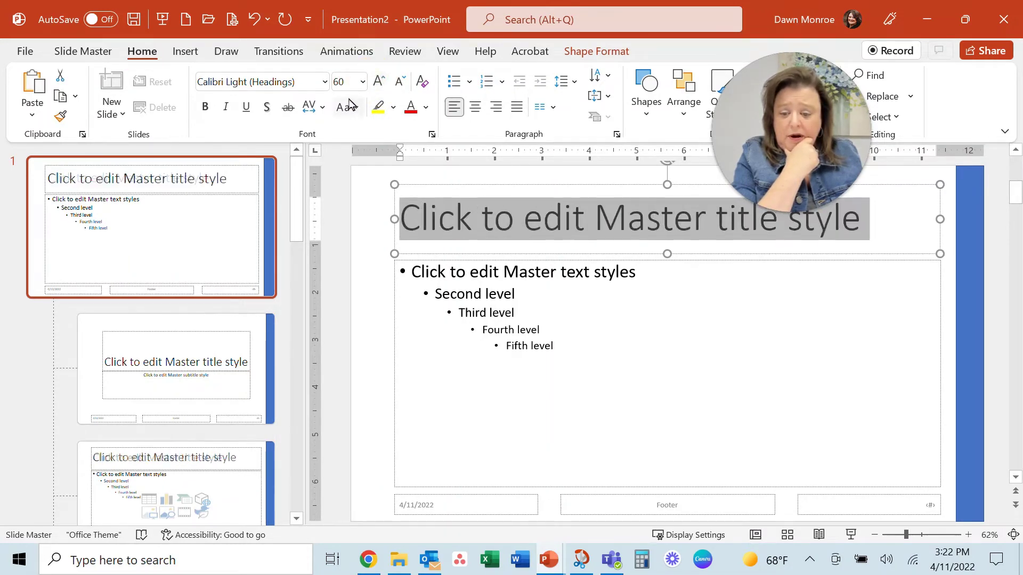
left_click(207, 110)
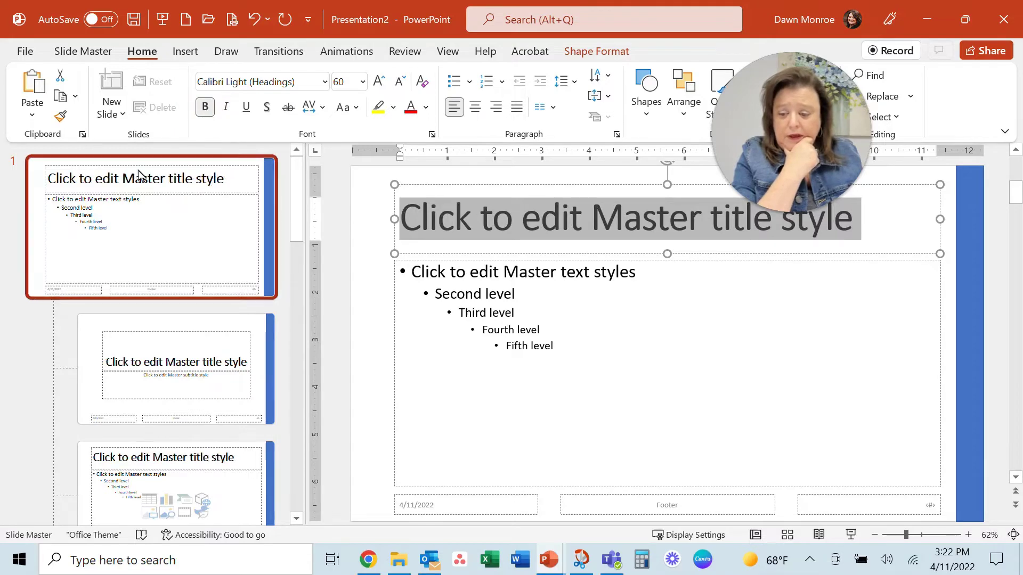
scroll(214, 467, "down", 5)
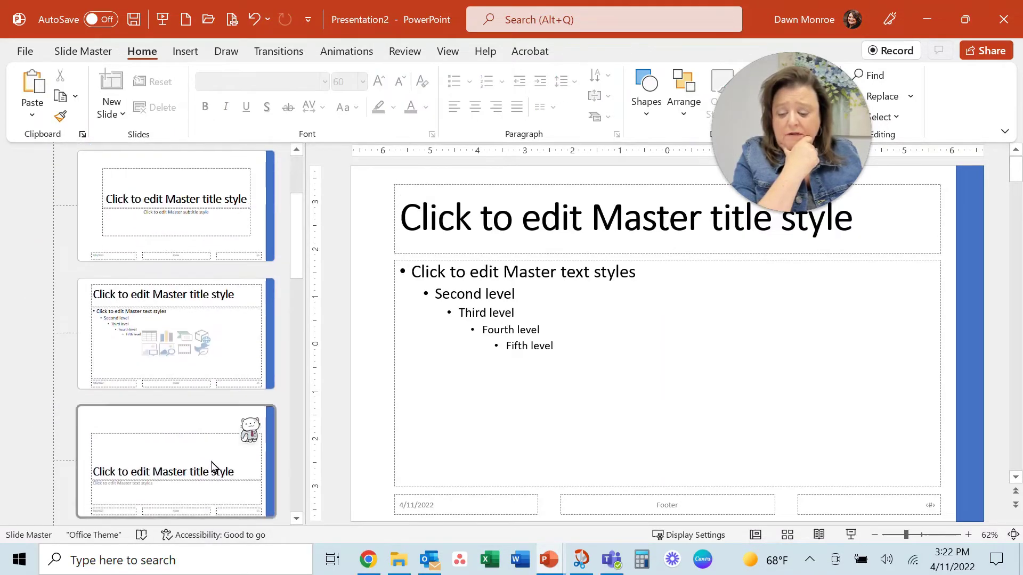
scroll(215, 459, "down", 2)
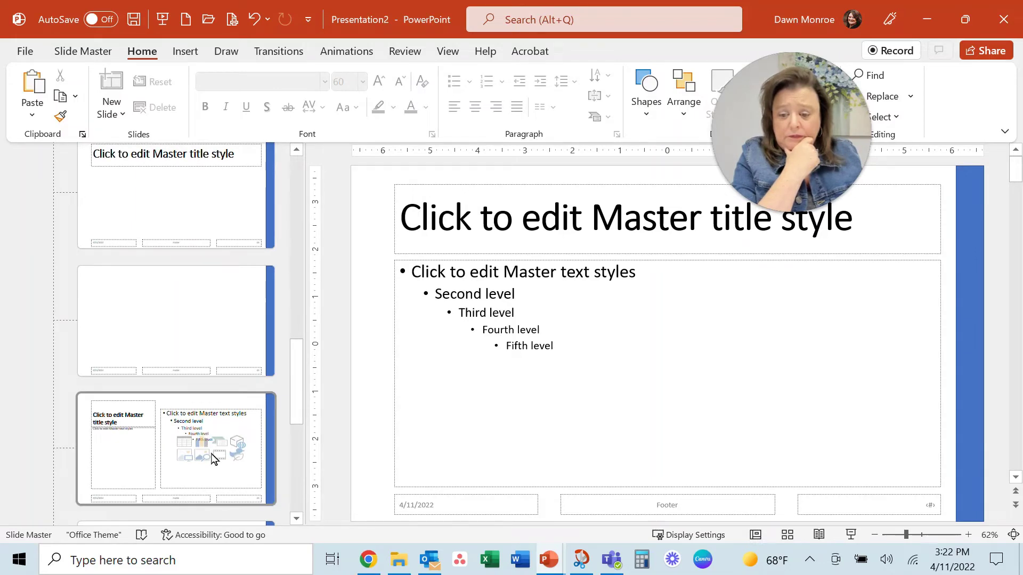
scroll(213, 453, "up", 8)
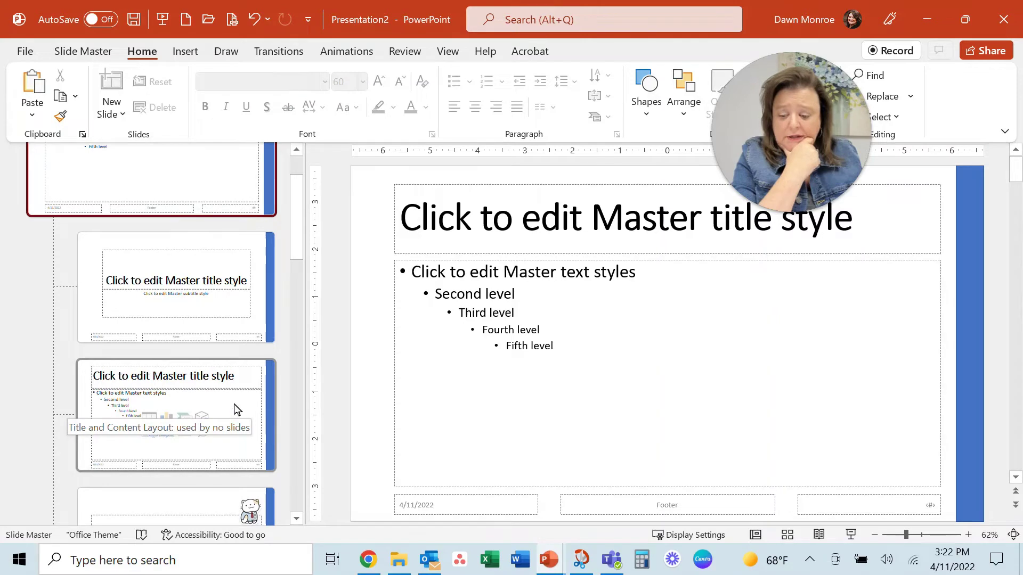
left_click(90, 396)
right_click(91, 396)
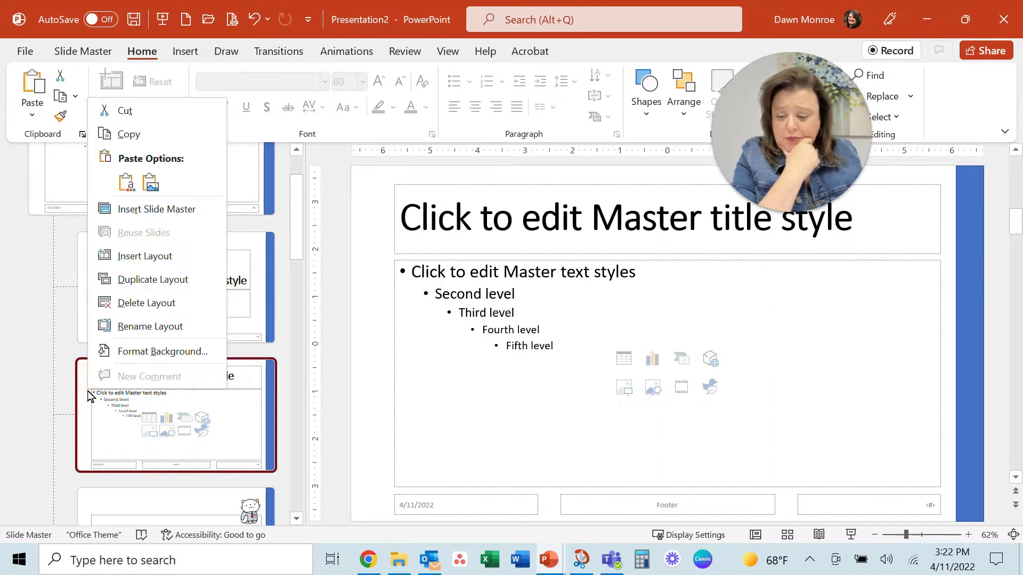
left_click(177, 287)
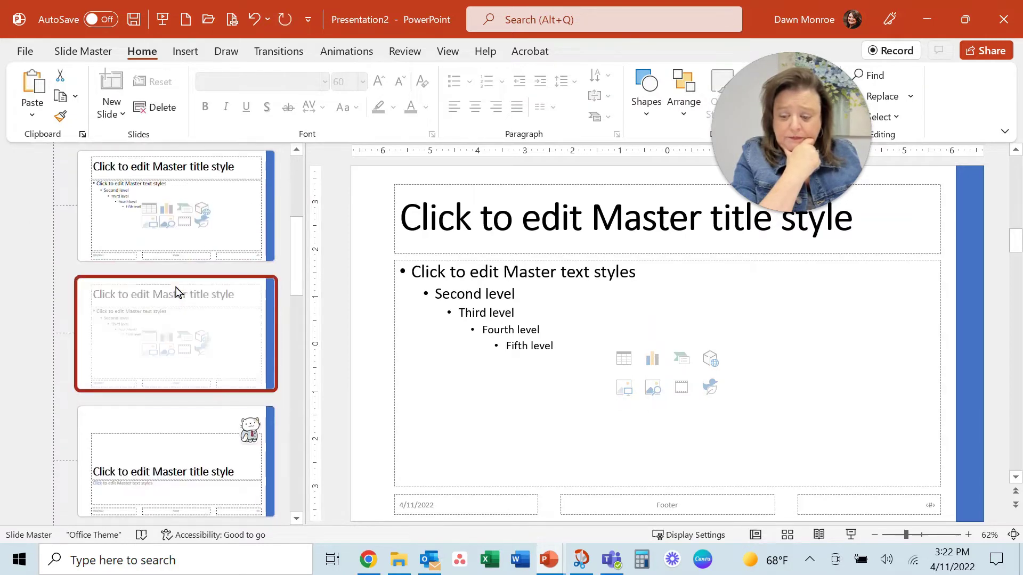
left_click(189, 331)
left_click(818, 345)
left_click(960, 321)
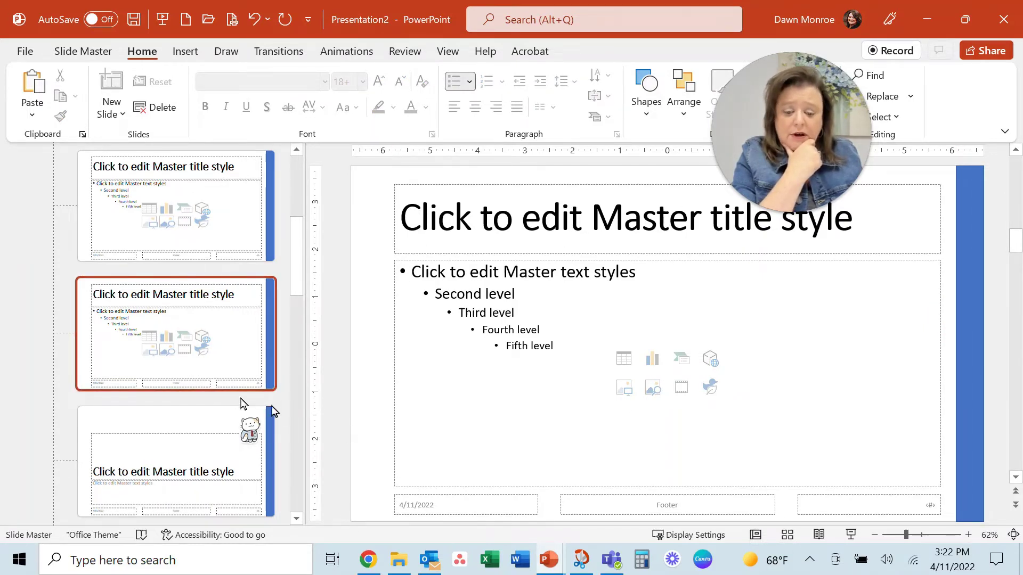
left_click(372, 365)
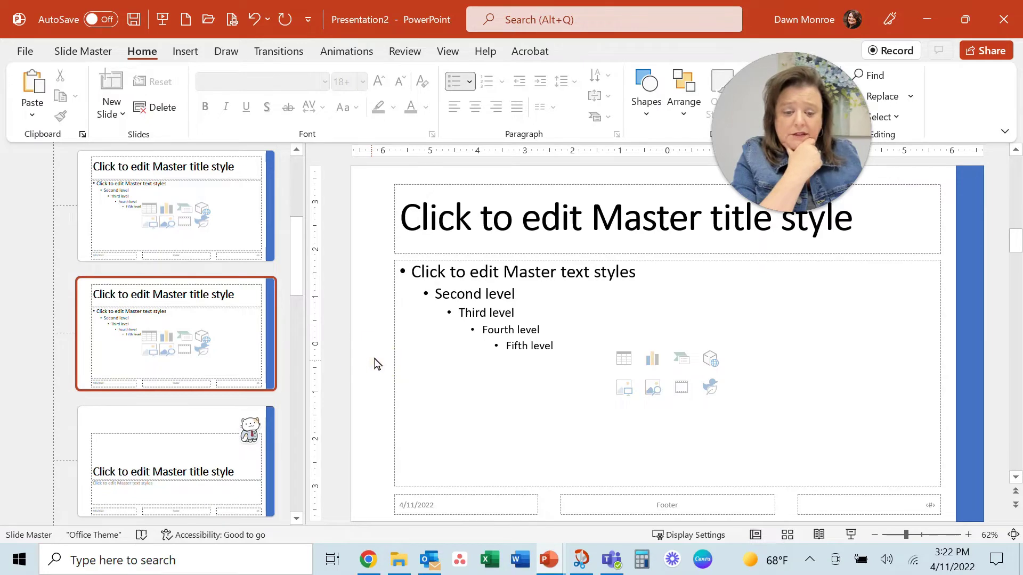
left_click_drag(818, 137, 951, 251)
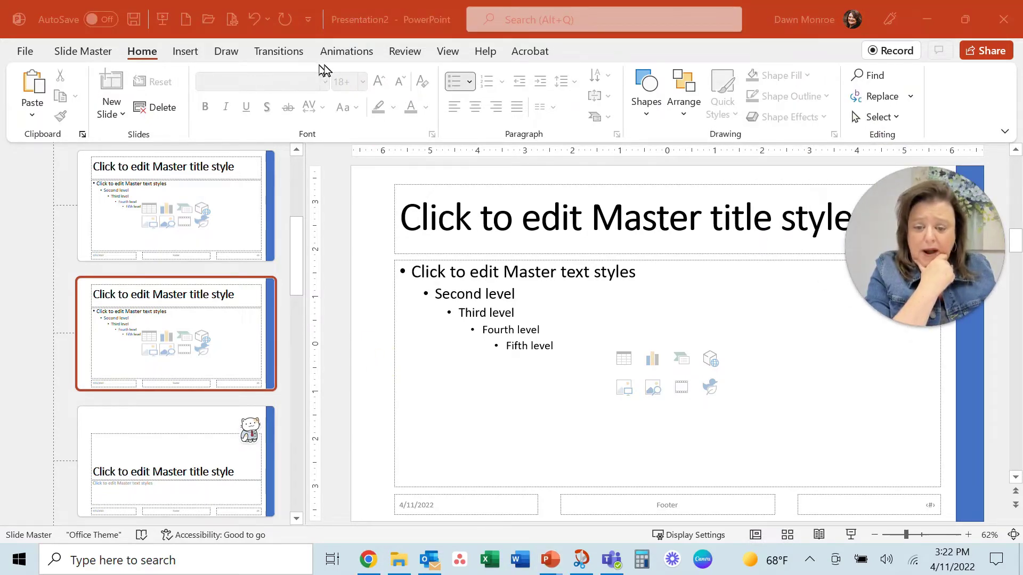
- Apply the custom blue theme from the Slide Master Themes list
left_click(91, 51)
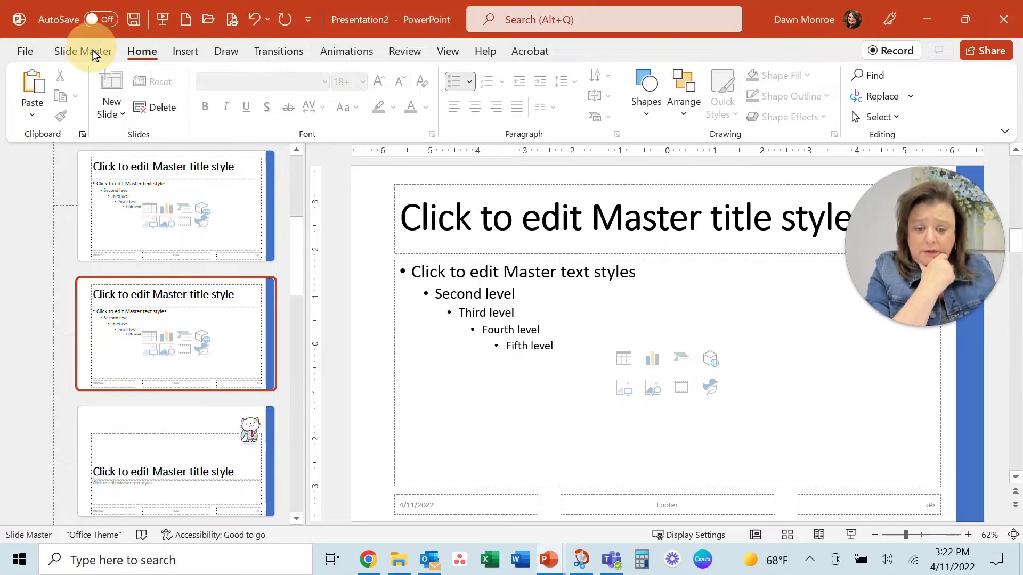
left_click(88, 53)
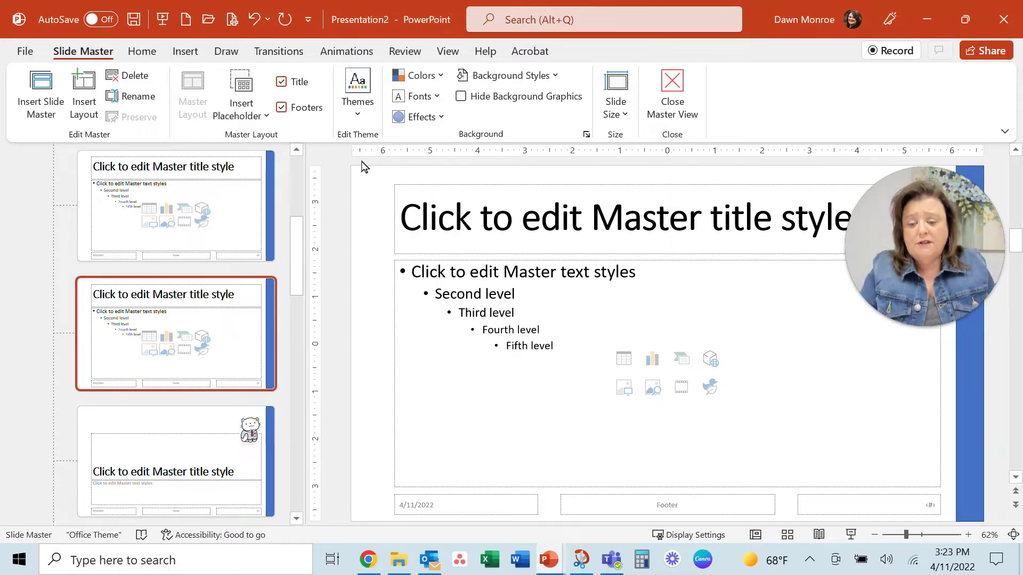
left_click(368, 103)
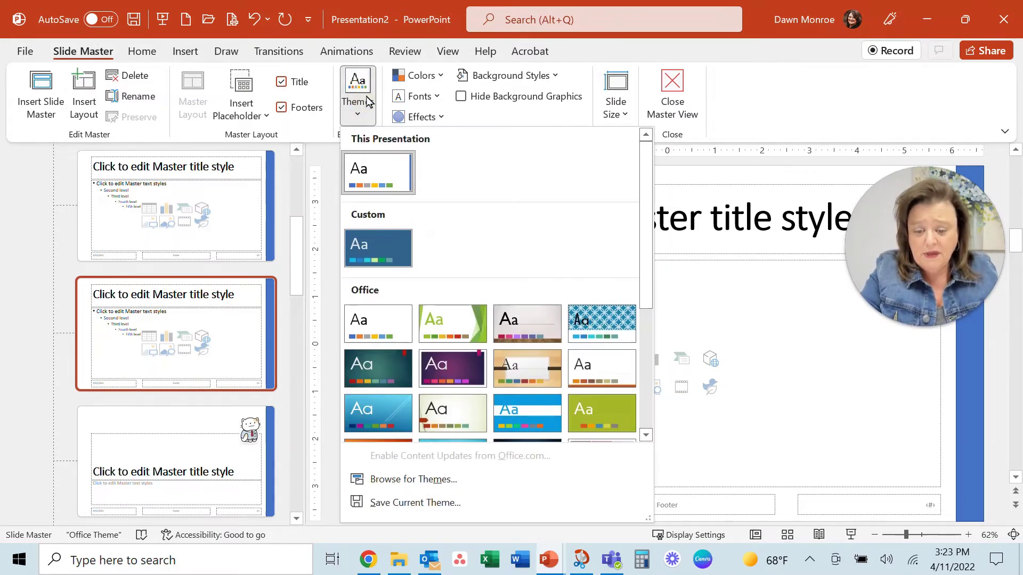
left_click(363, 245)
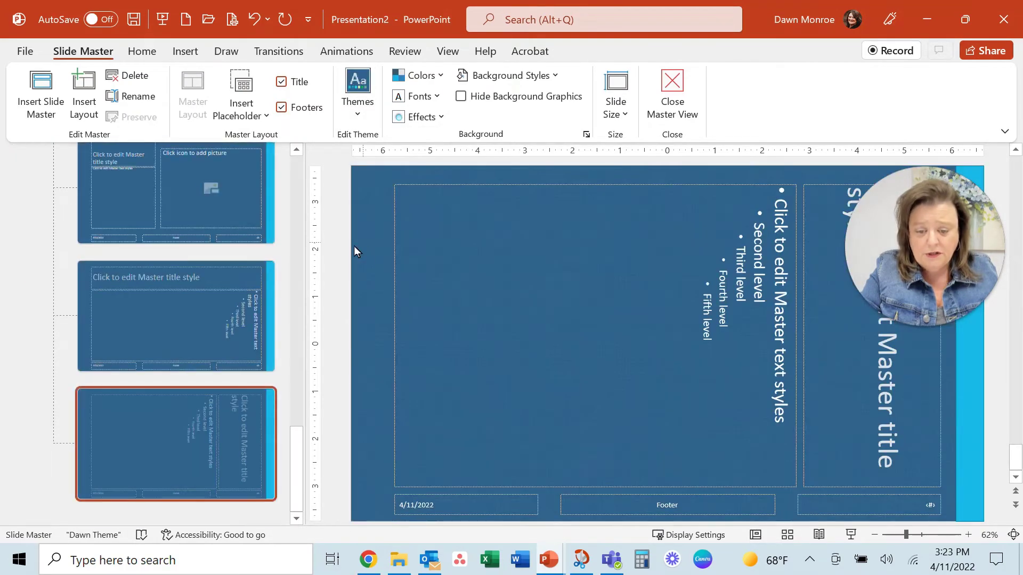
scroll(203, 276, "down", 3)
scroll(204, 276, "up", 5)
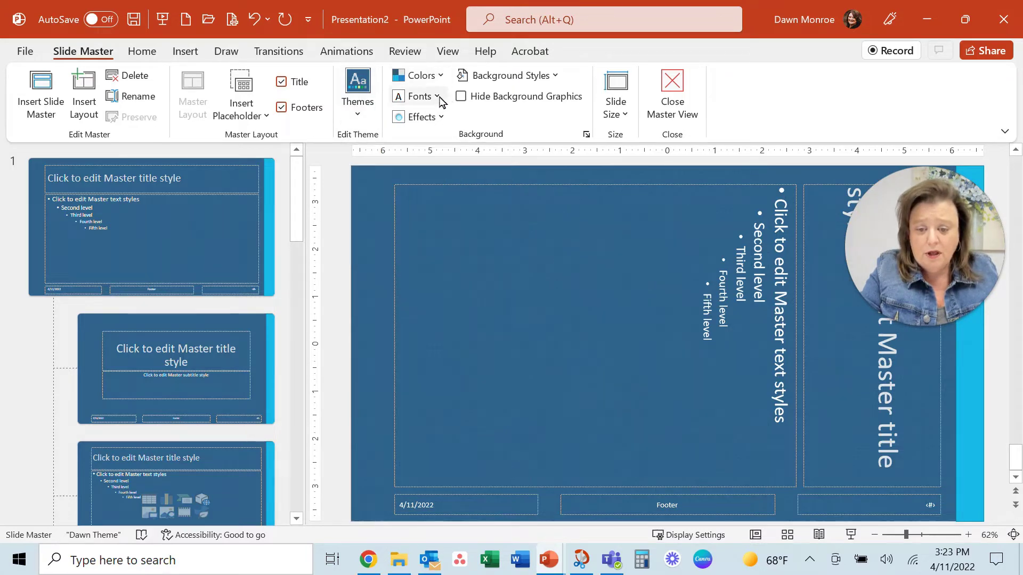
- Open the Colors, Fonts and Effects dropdowns and close them without changing anything
left_click(439, 80)
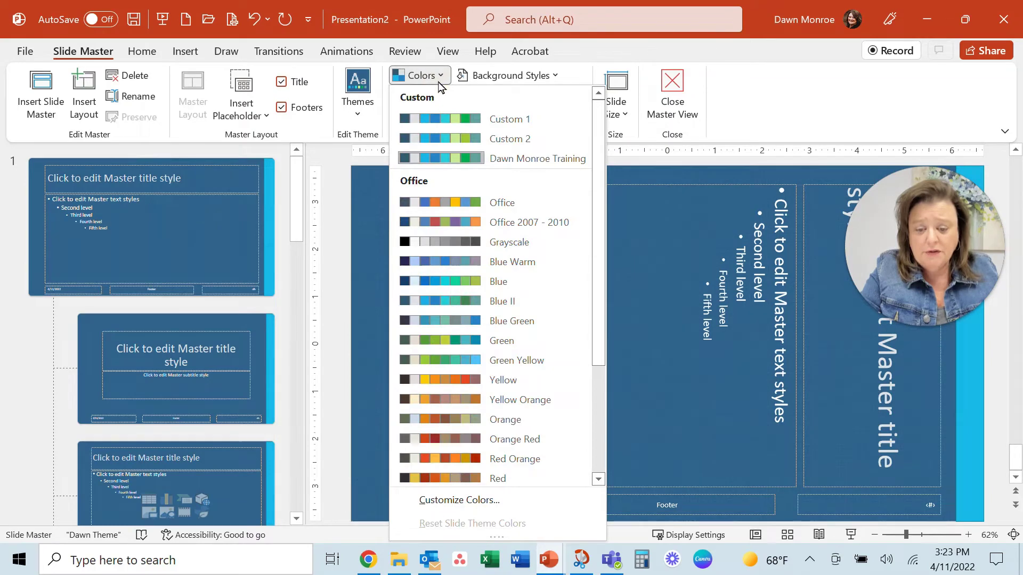
left_click(439, 80)
left_click(438, 101)
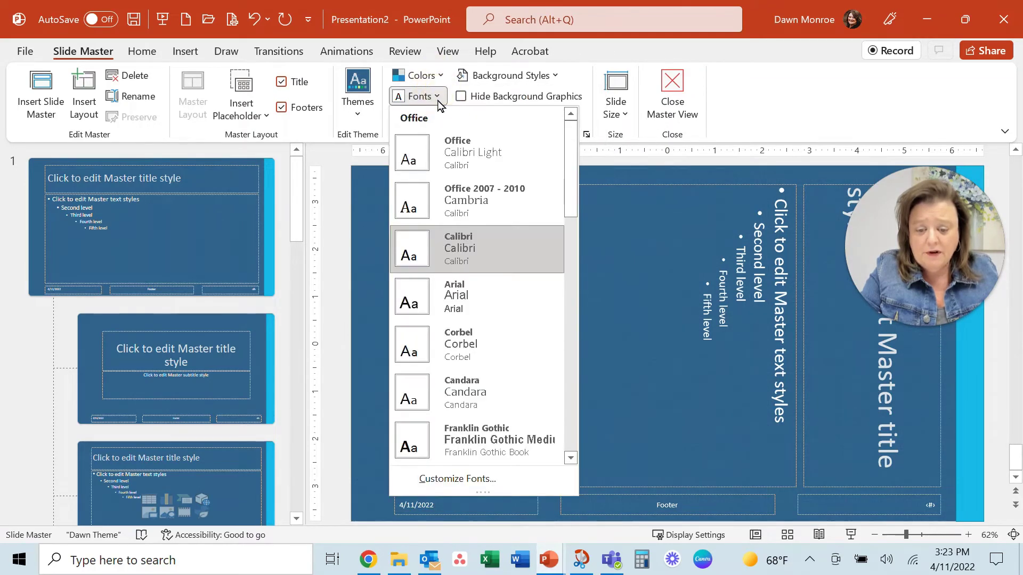
left_click(438, 101)
left_click(429, 118)
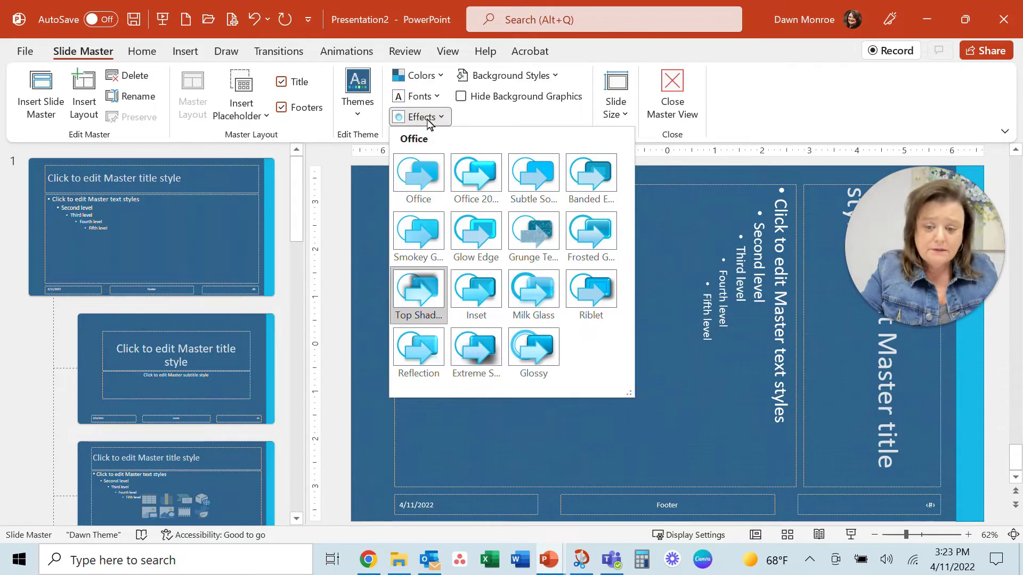
left_click(428, 118)
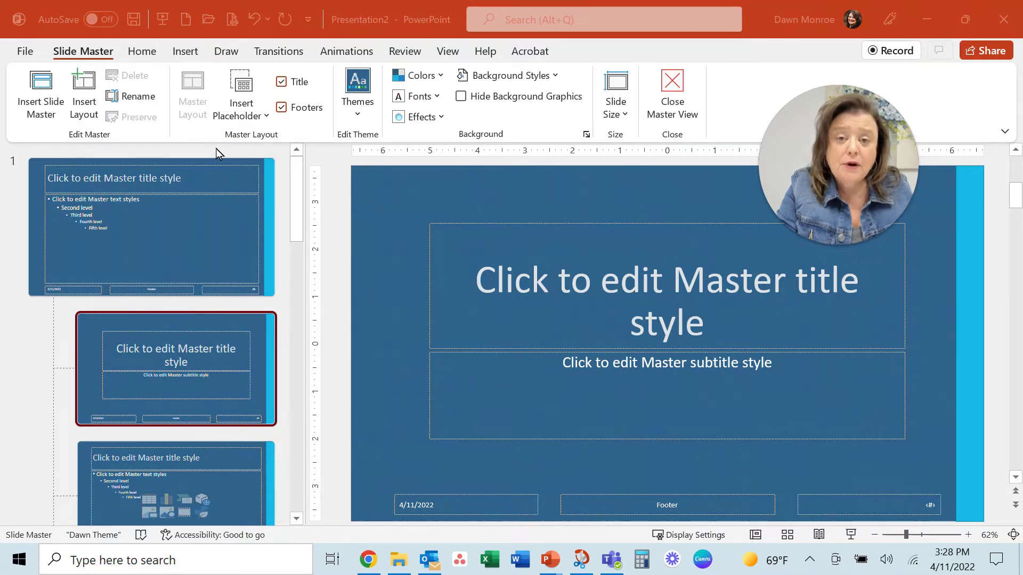
- Insert a new title-only layout after the title layout
left_click(258, 115)
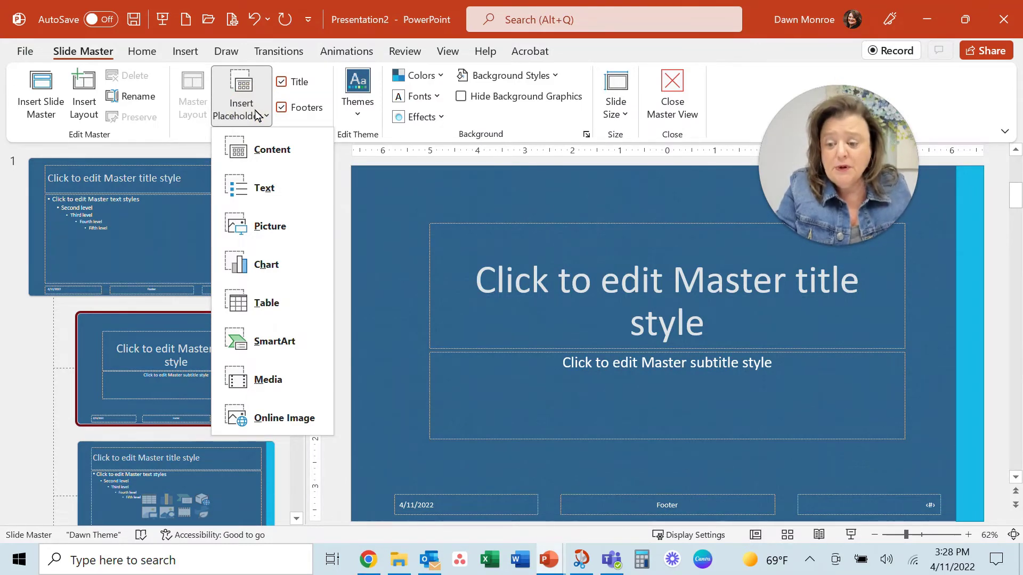
left_click(258, 115)
scroll(210, 427, "down", 1)
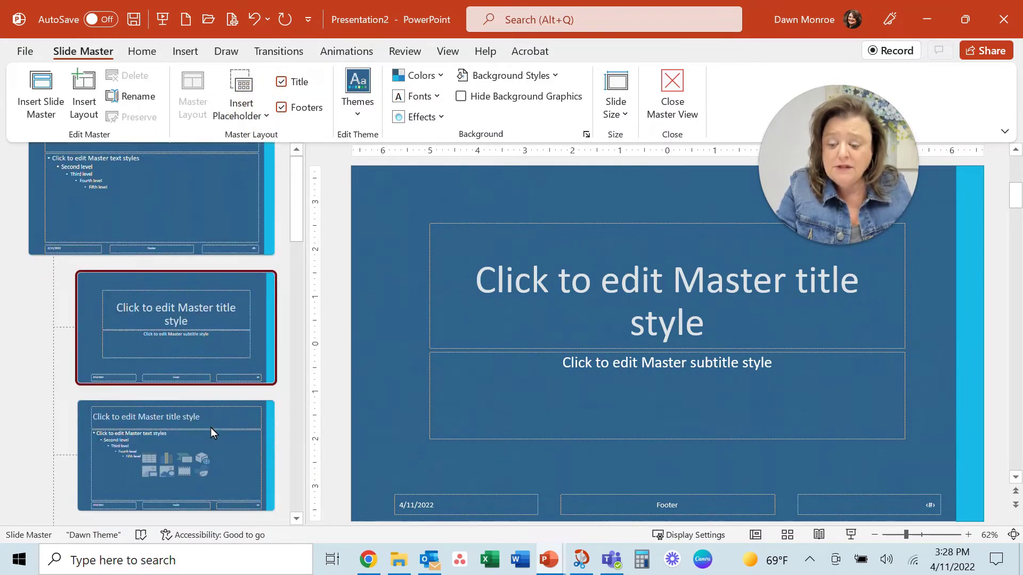
scroll(234, 369, "down", 6)
scroll(235, 369, "up", 3)
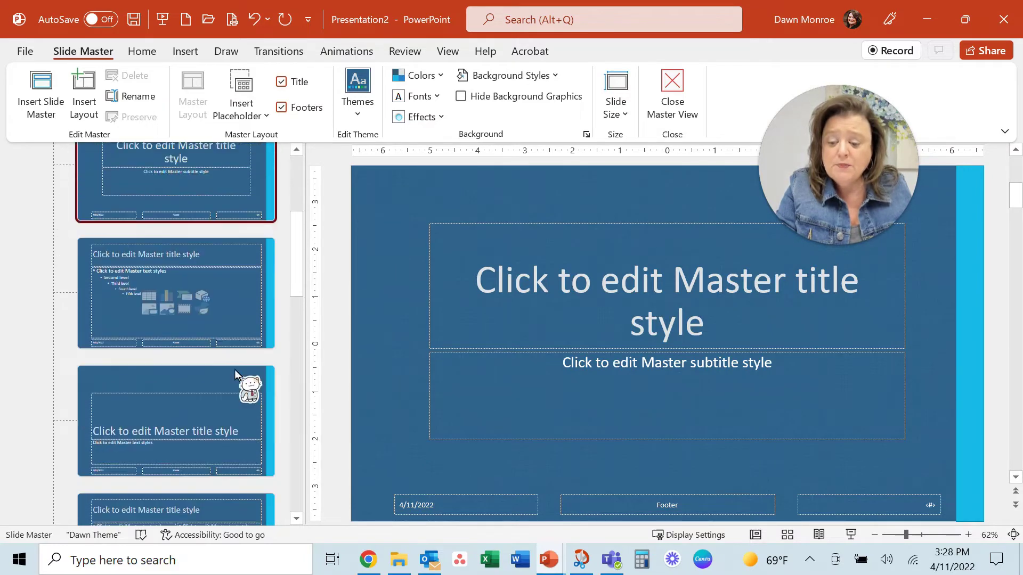
scroll(234, 369, "up", 1)
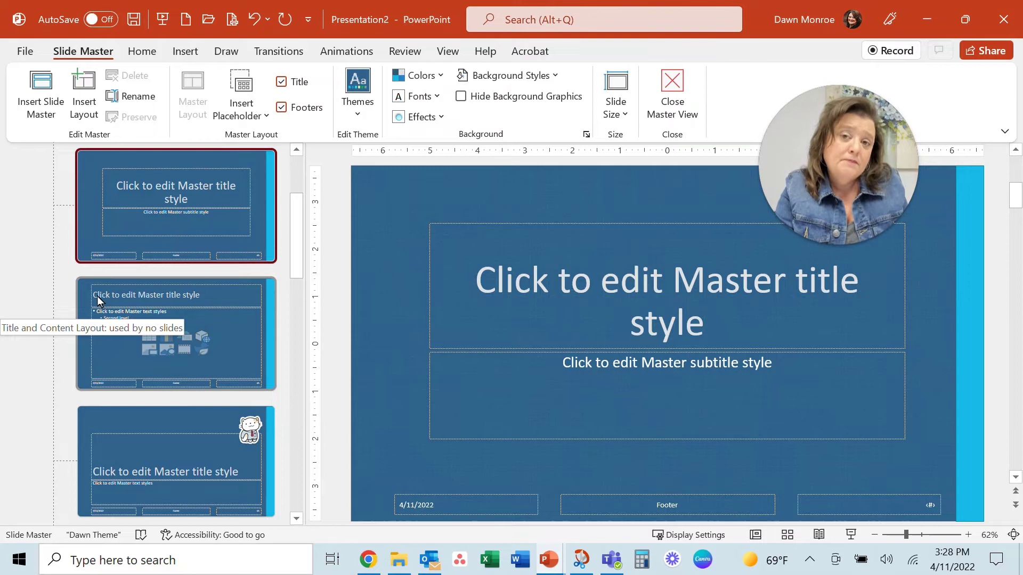
right_click(148, 273)
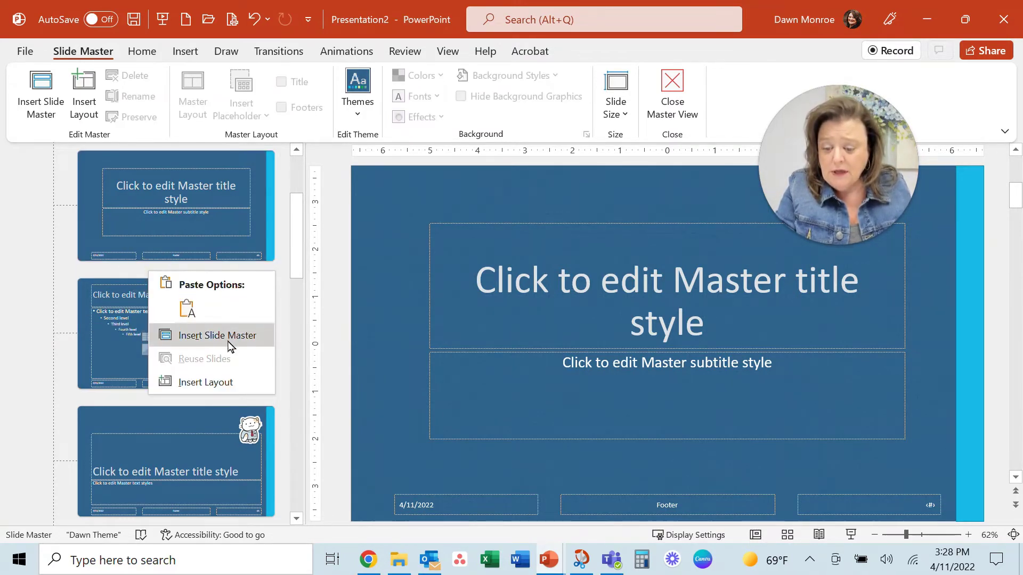
left_click(205, 382)
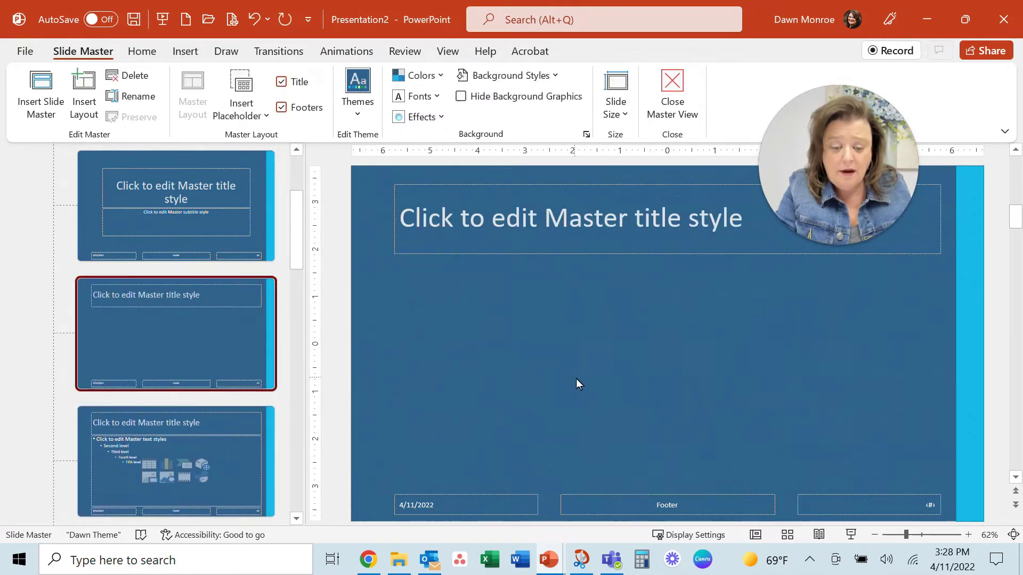
- Draw a large Chart placeholder across the left of the new layout
left_click(241, 116)
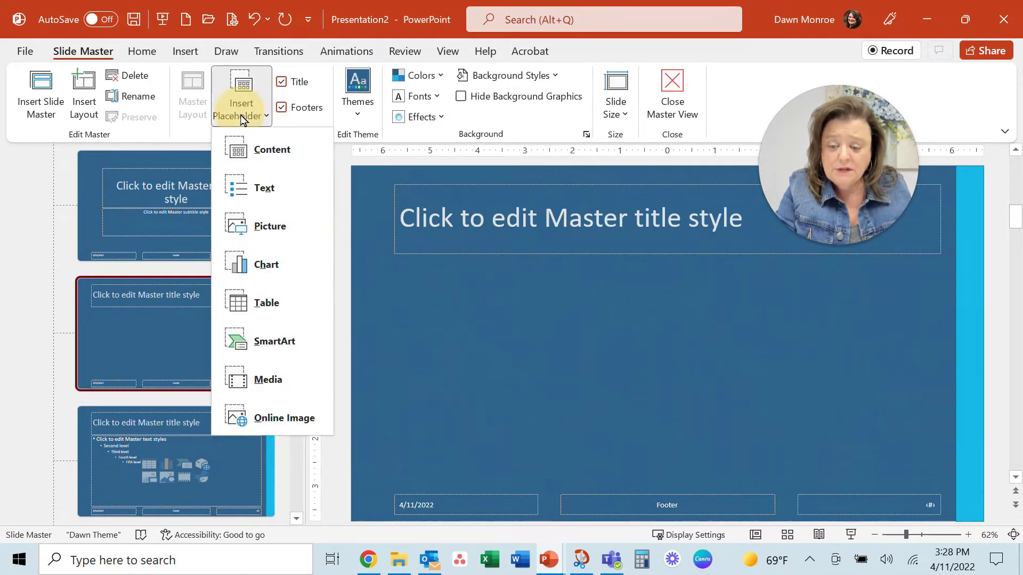
left_click(262, 267)
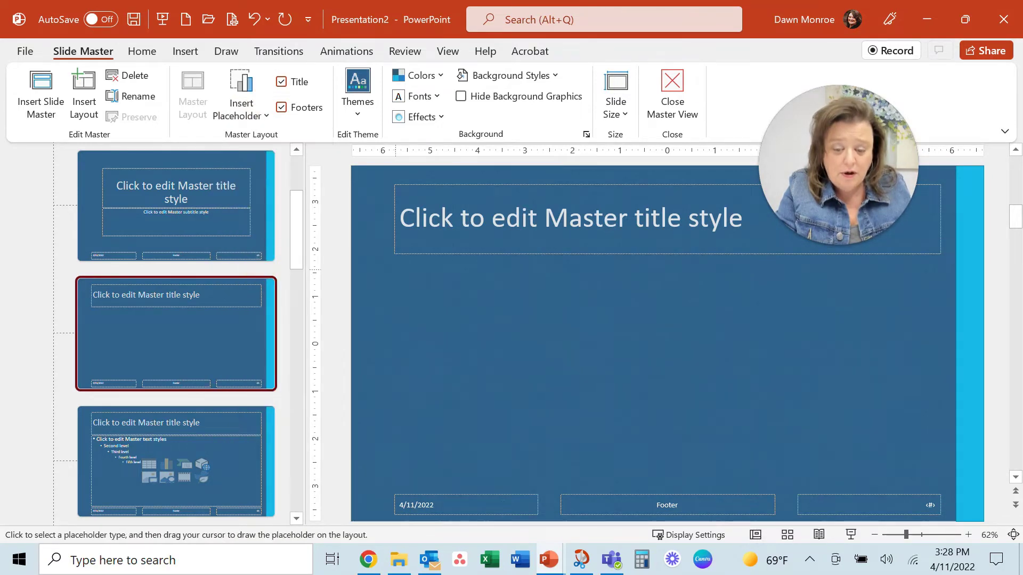
left_click_drag(395, 270, 811, 475)
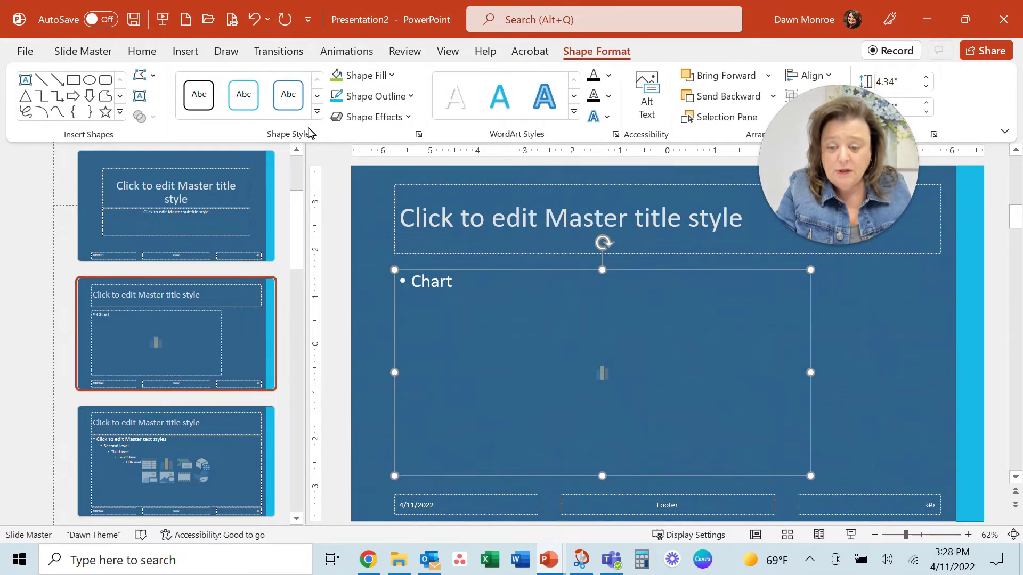
left_click(884, 294)
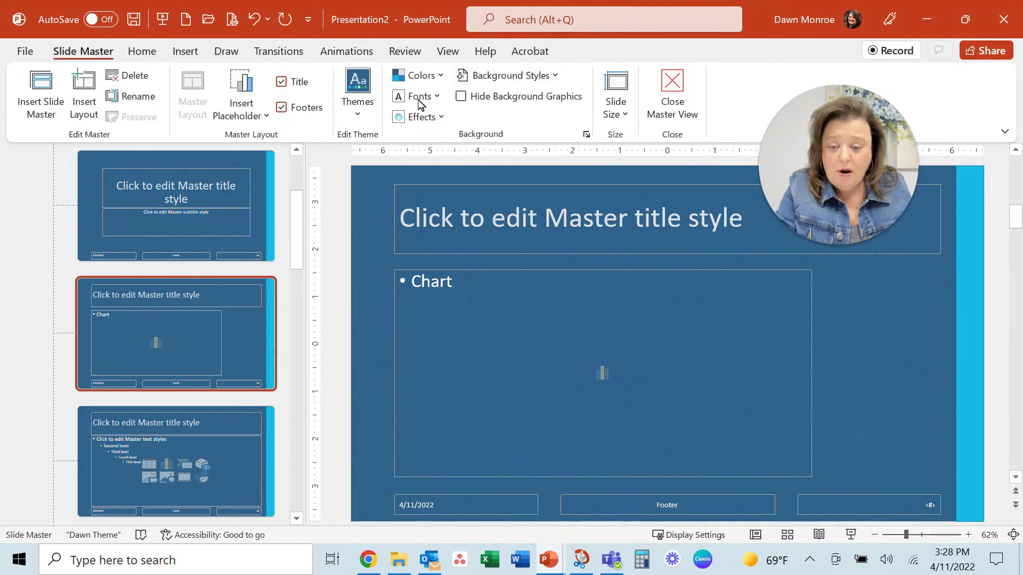
- Add a narrow Text placeholder along the layout's right side
left_click(238, 124)
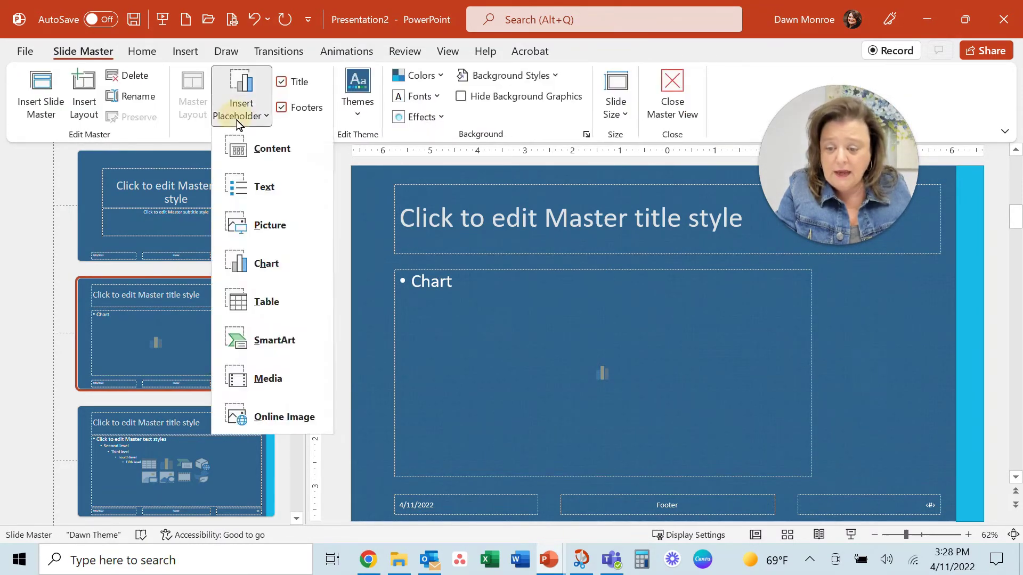
left_click(264, 186)
left_click_drag(830, 270, 947, 475)
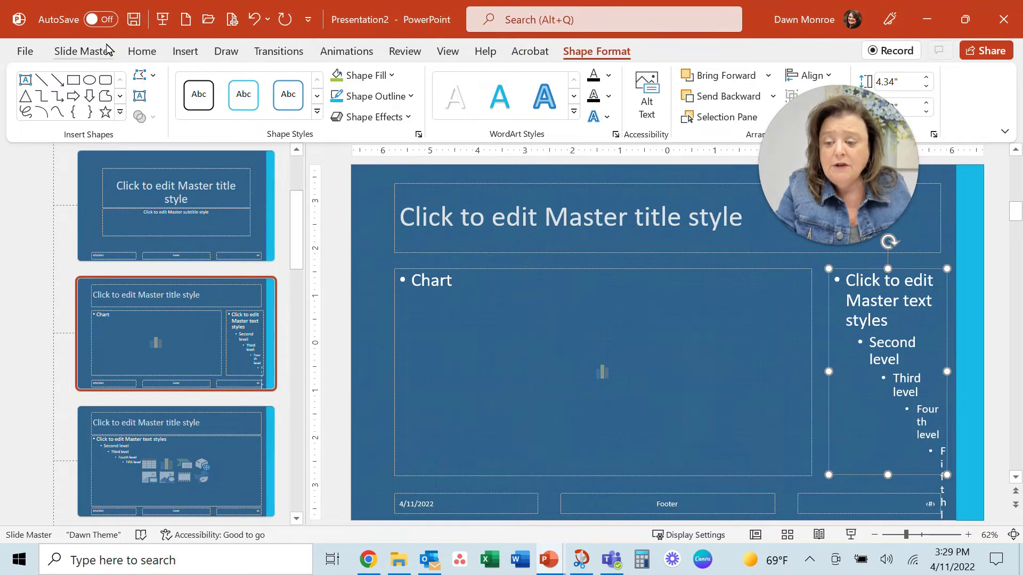
left_click(85, 52)
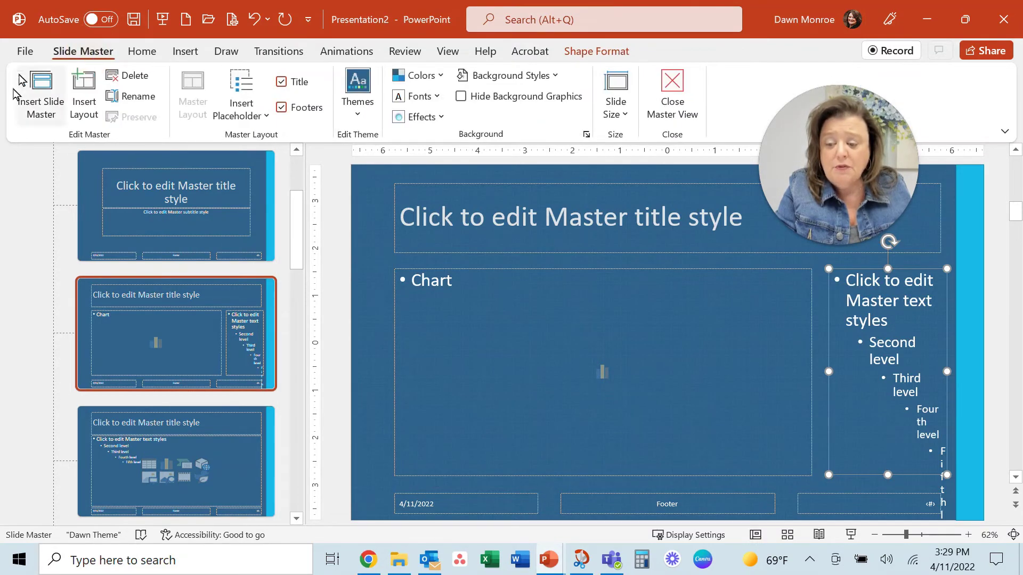
- Close Master View and add a Section Header slide carrying the cat sticker
left_click(659, 103)
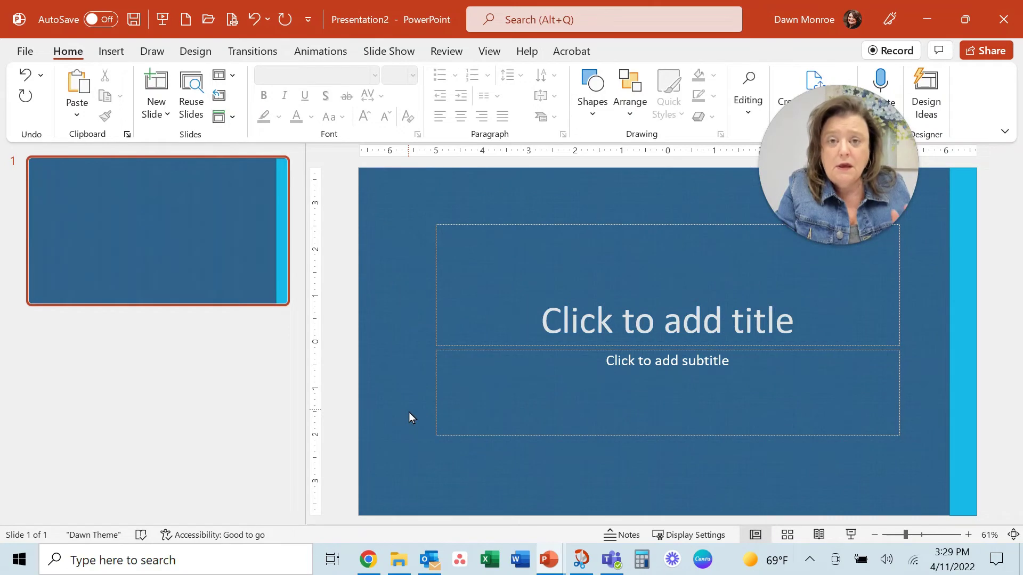
left_click(165, 116)
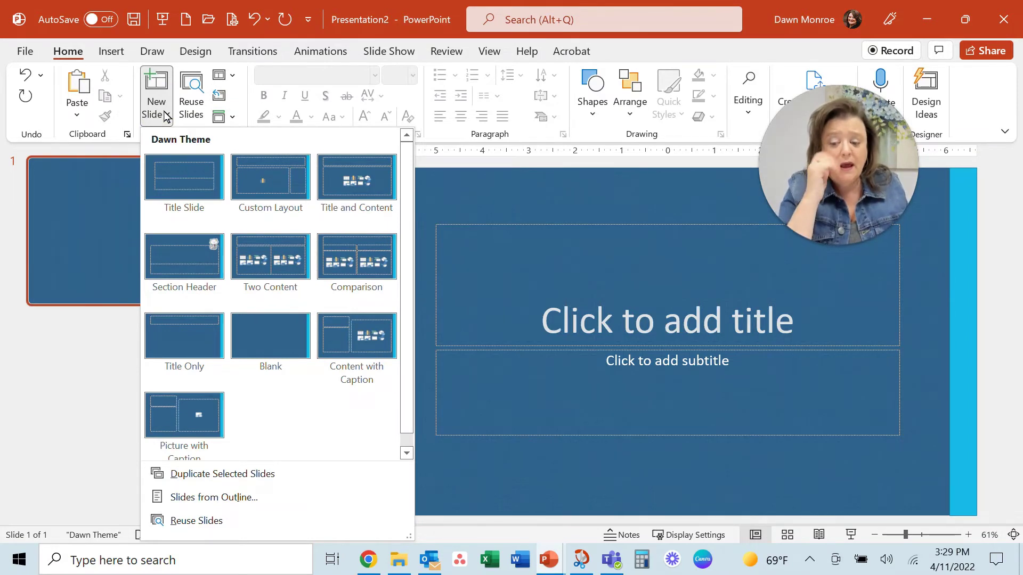
left_click(197, 266)
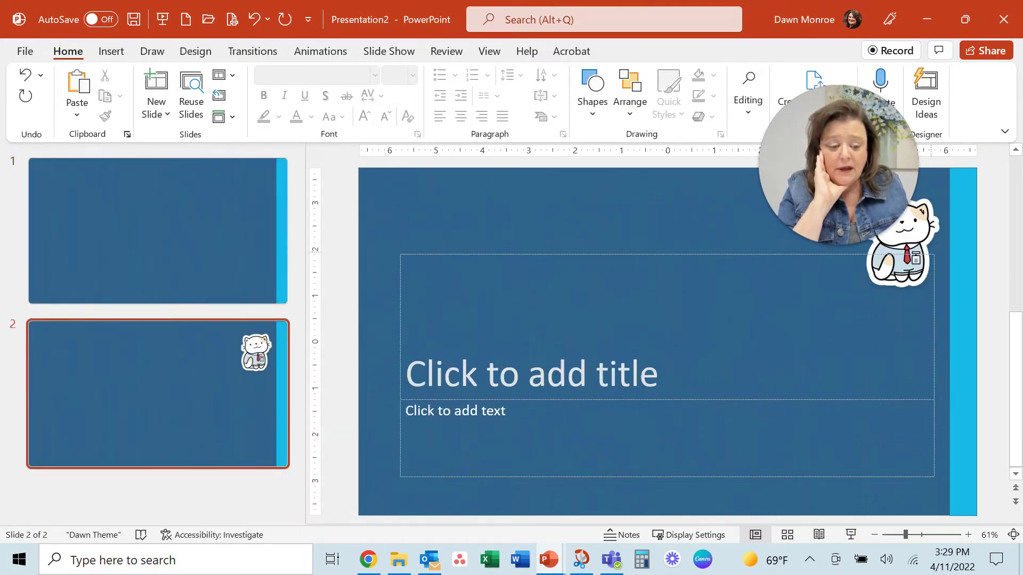
left_click_drag(849, 153, 702, 116)
left_click(902, 223)
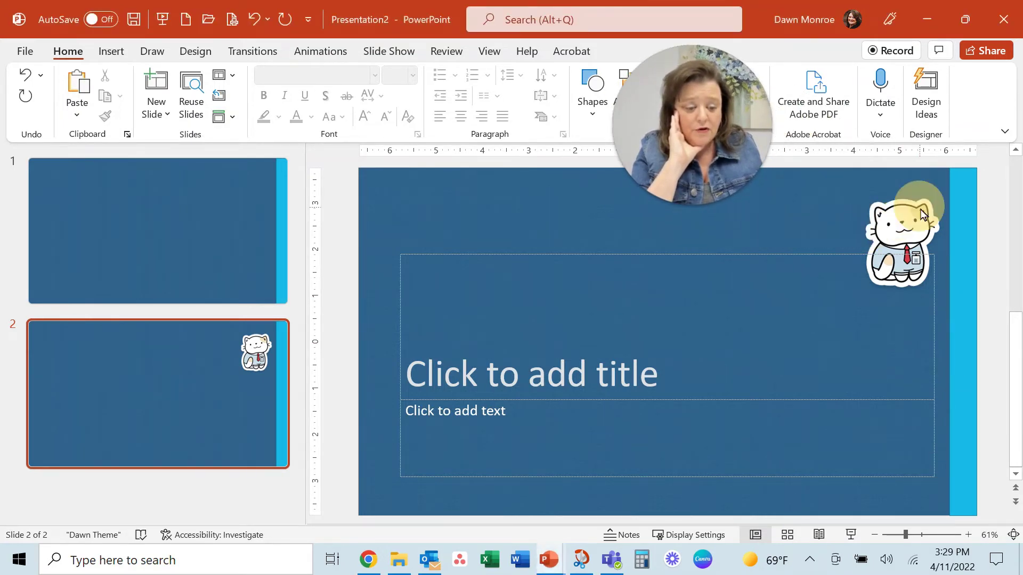
left_click(912, 266)
left_click(891, 198)
left_click(961, 207)
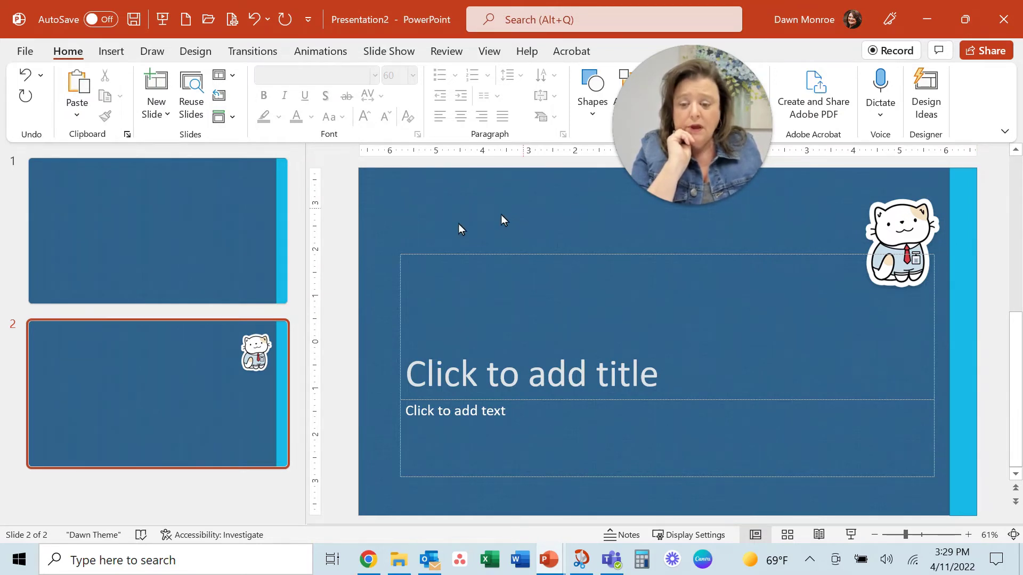
- Hide background graphics on slide 2 so the cat and cyan stripe disappear
left_click(203, 53)
left_click_drag(670, 121, 709, 280)
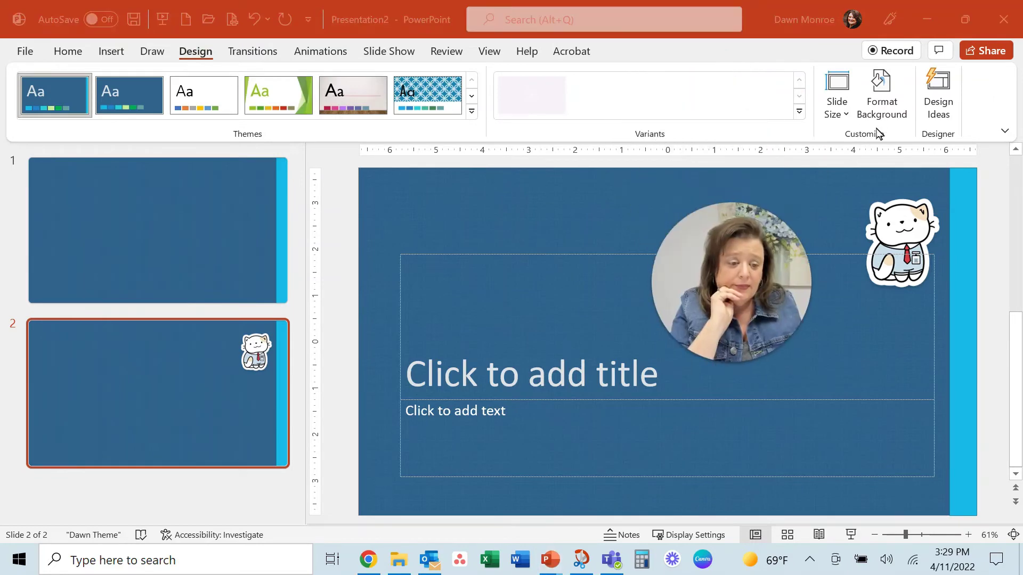
left_click(885, 112)
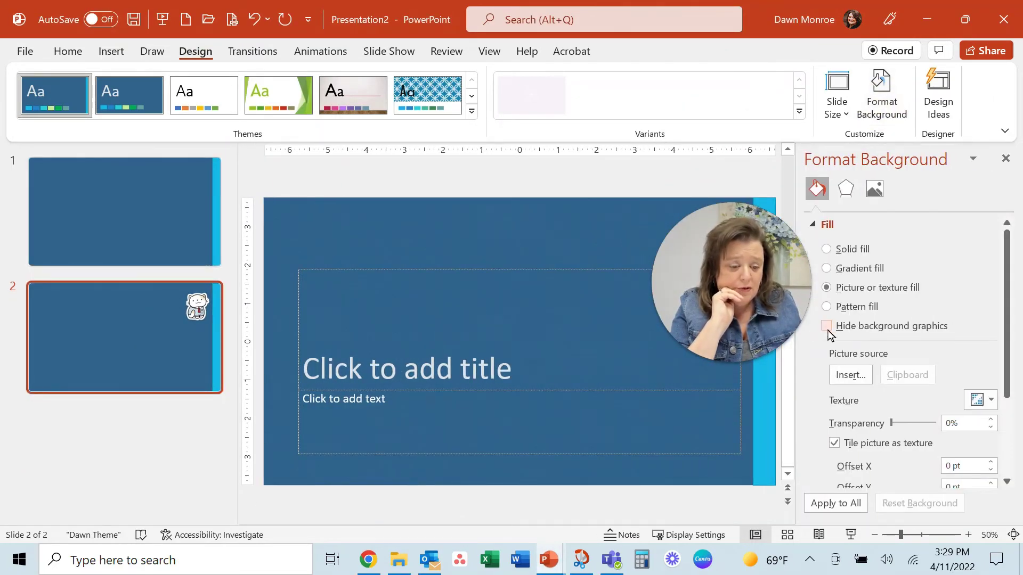
left_click_drag(745, 331, 144, 497)
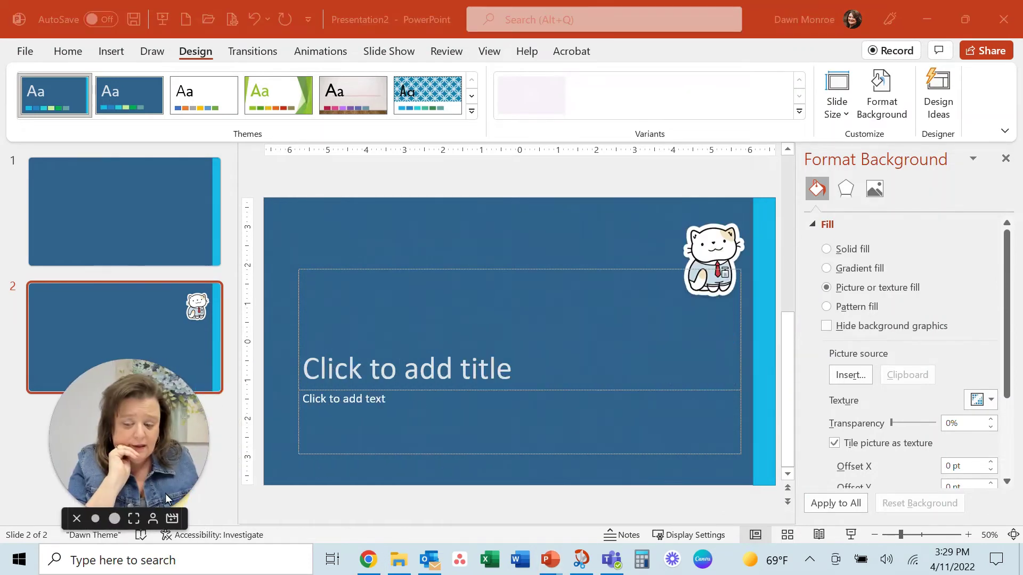
left_click(831, 332)
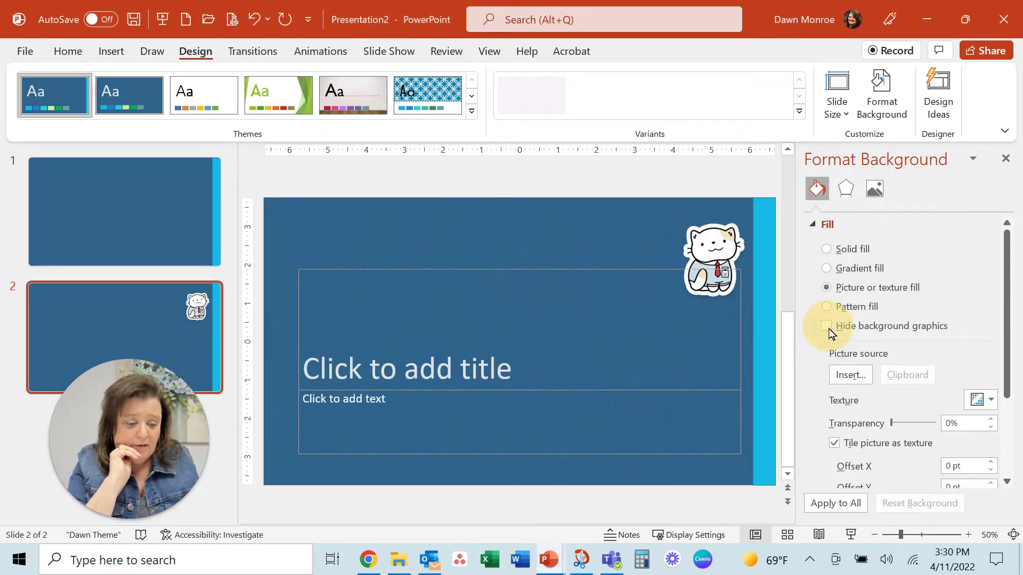
left_click(832, 332)
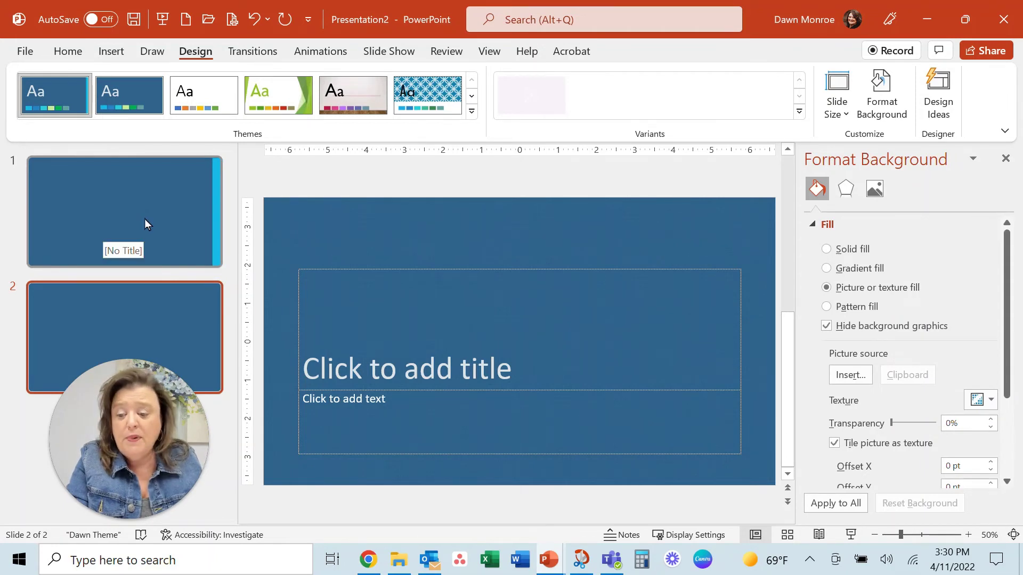
- Review the available Dawn Theme slide layouts in the New Slide gallery, then dismiss it
left_click(112, 54)
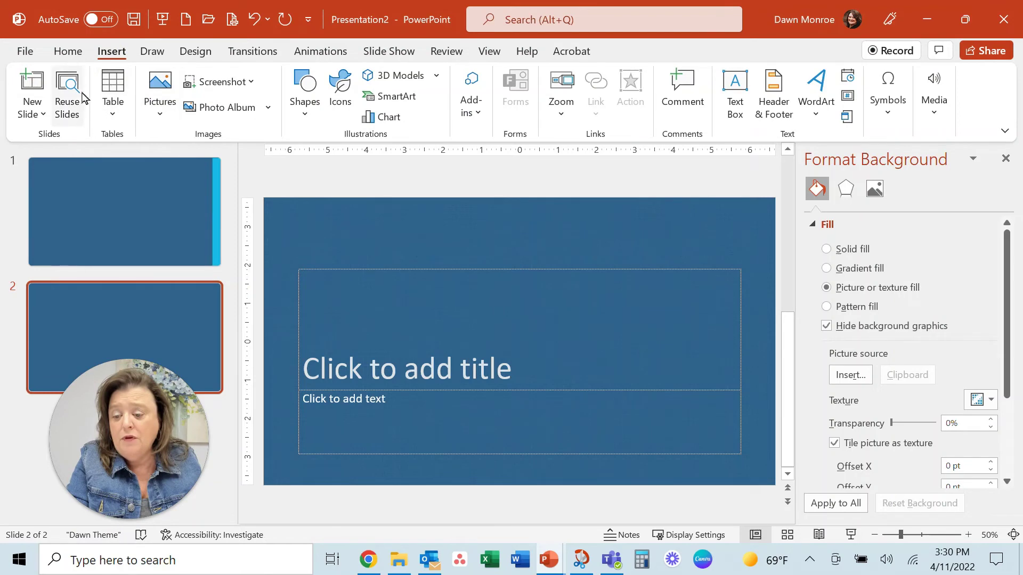
left_click(33, 115)
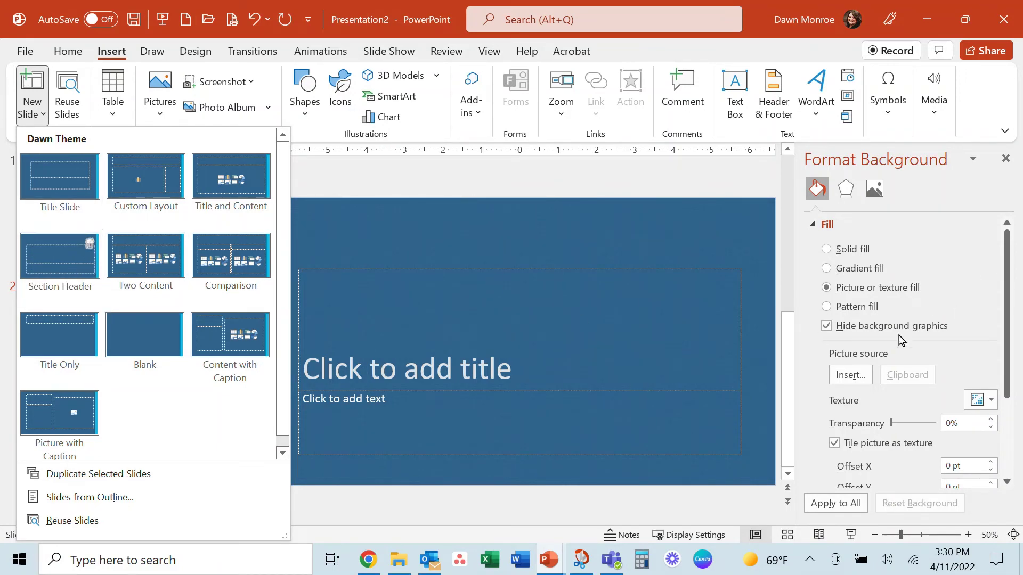
left_click(337, 189)
left_click(127, 408)
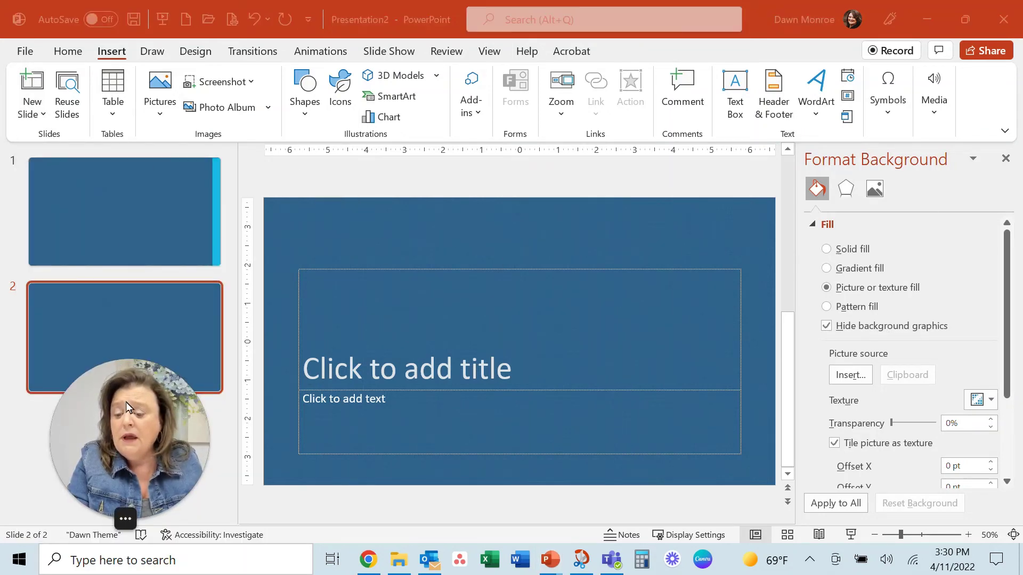
left_click_drag(128, 407, 319, 393)
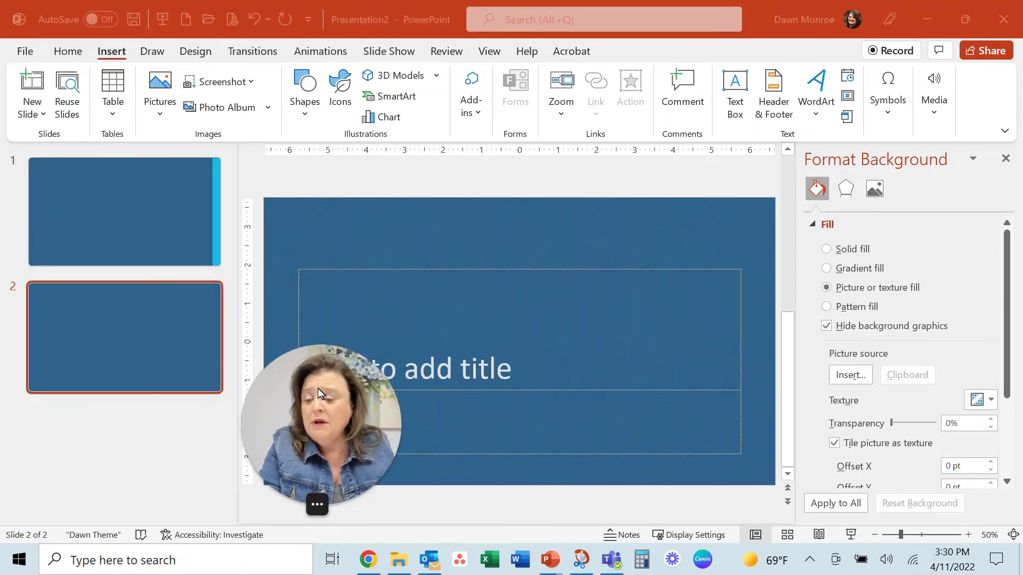
- Save the presentation as a PowerPoint Template named 'Dawn Blue Sample' in Custom Office Templates
left_click(30, 52)
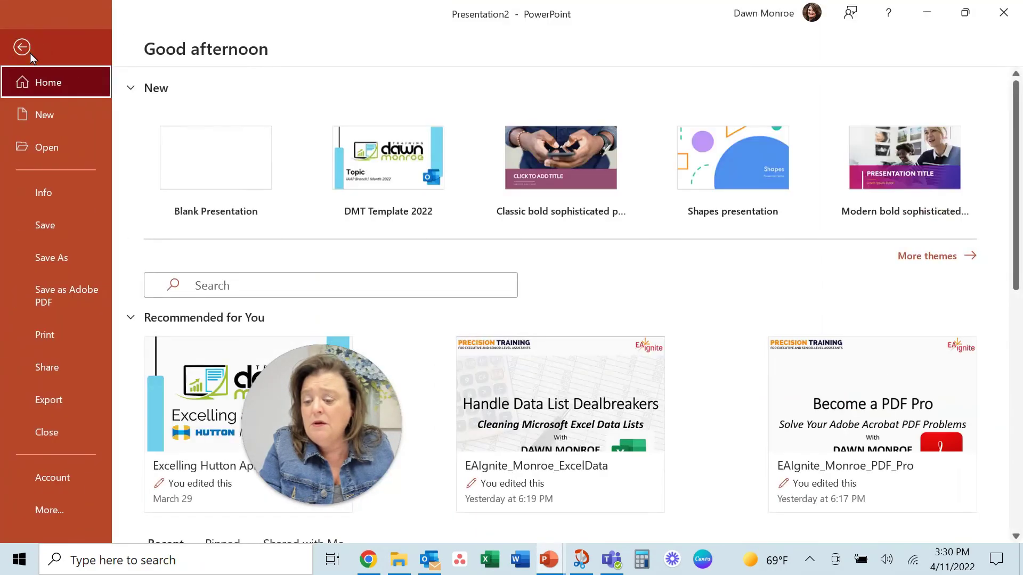
left_click(49, 257)
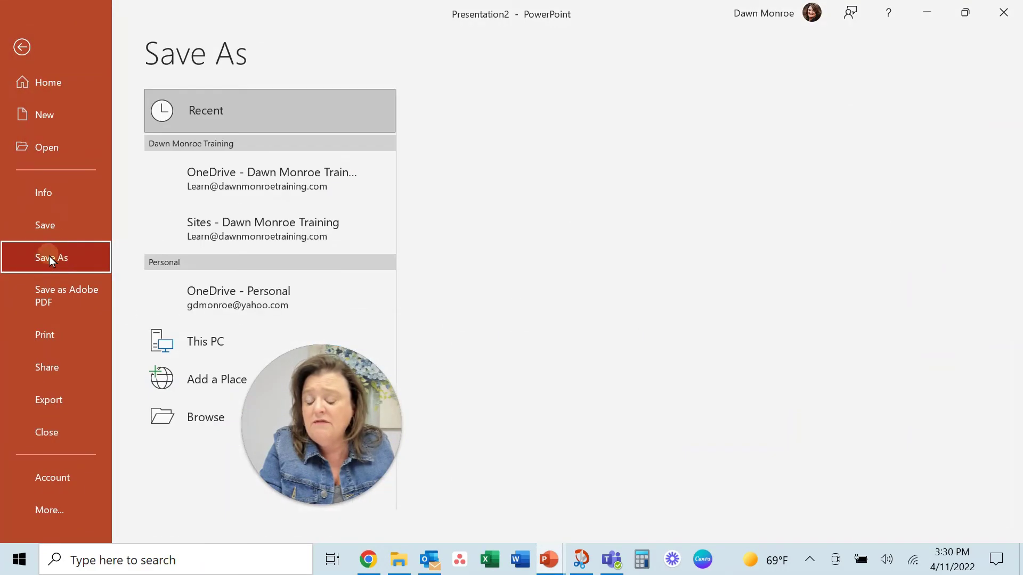
left_click(201, 430)
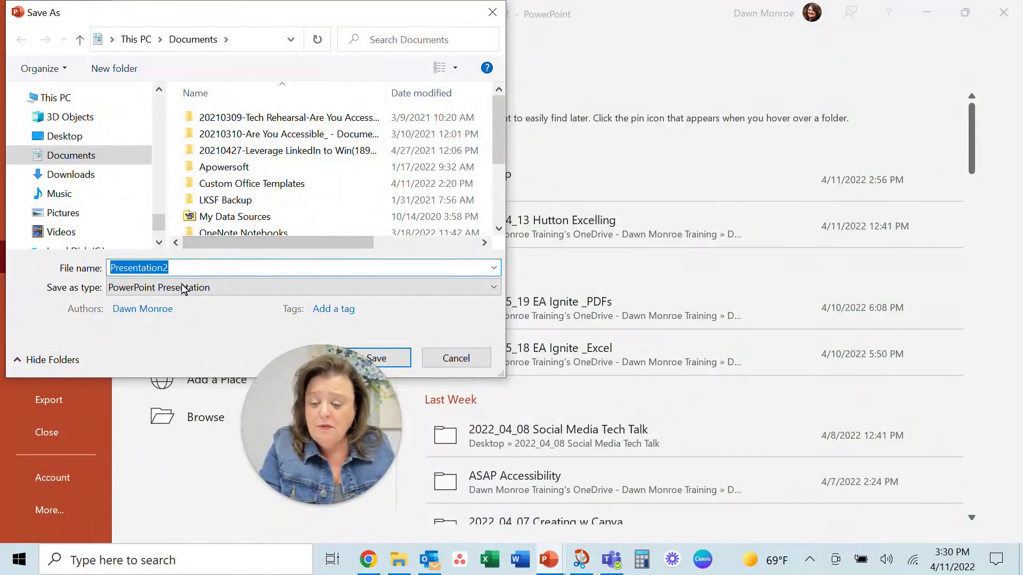
left_click_drag(322, 425, 877, 123)
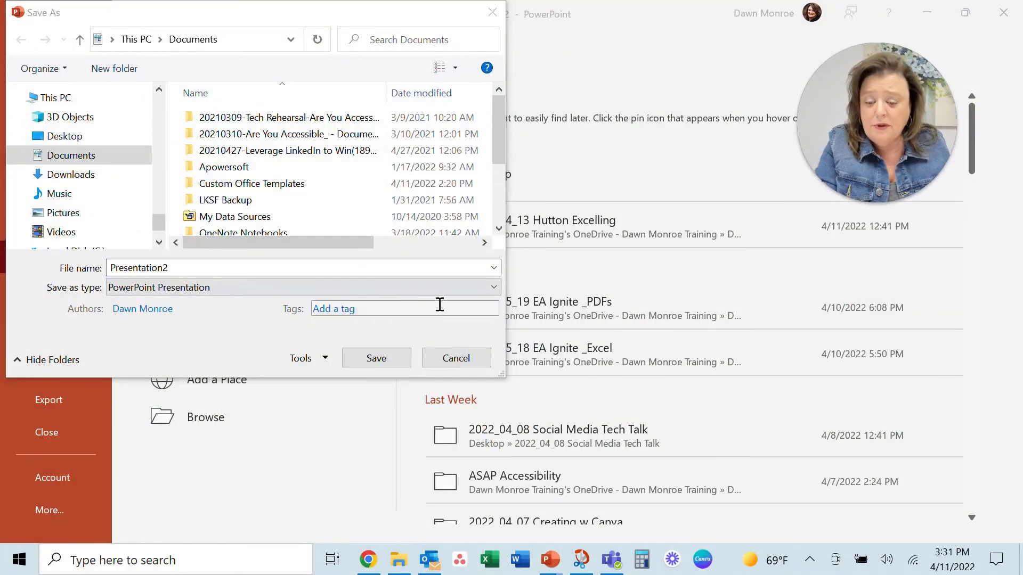
left_click(494, 287)
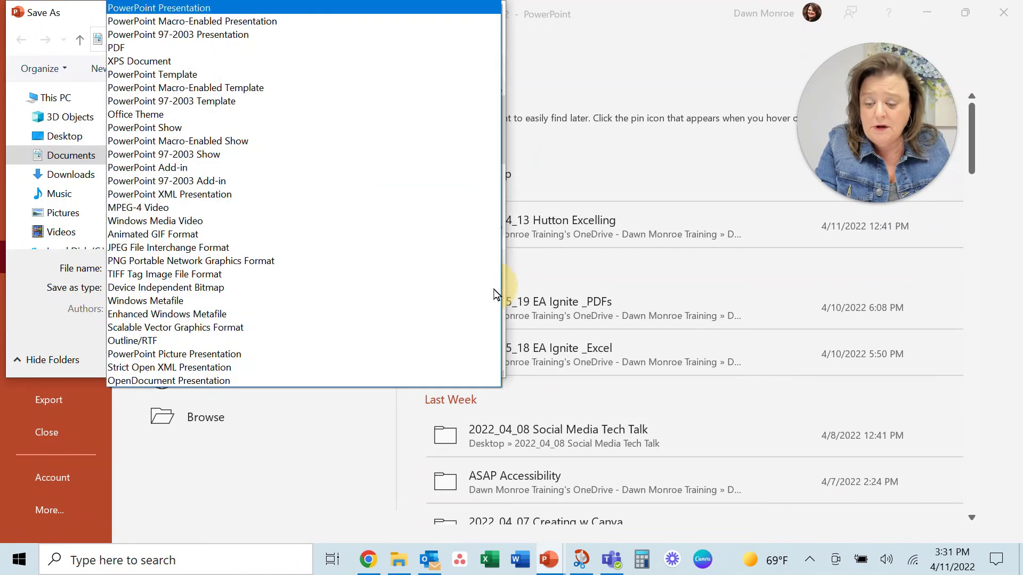
left_click(215, 76)
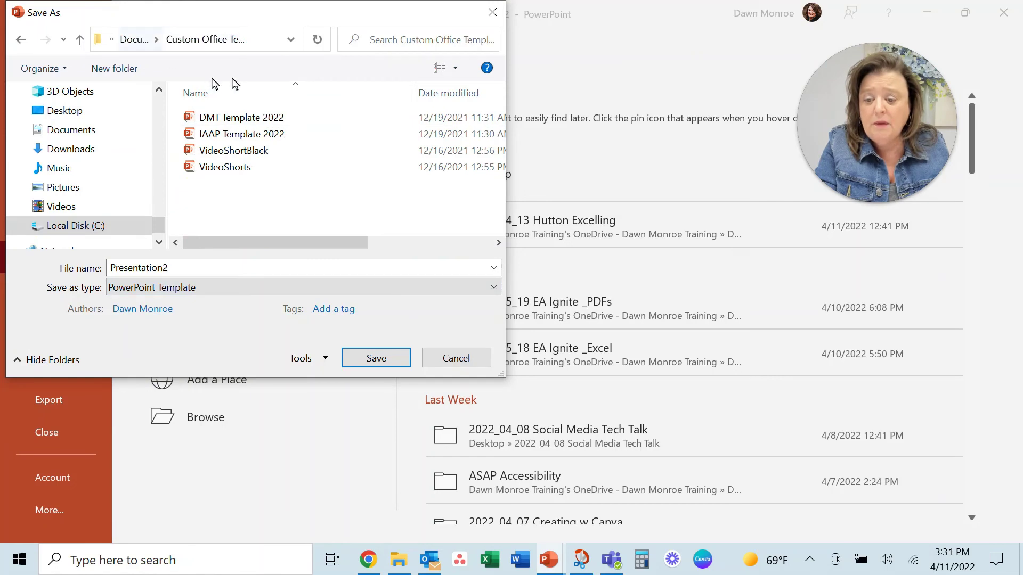
double_click(224, 266)
type("Dawn Blue Sample")
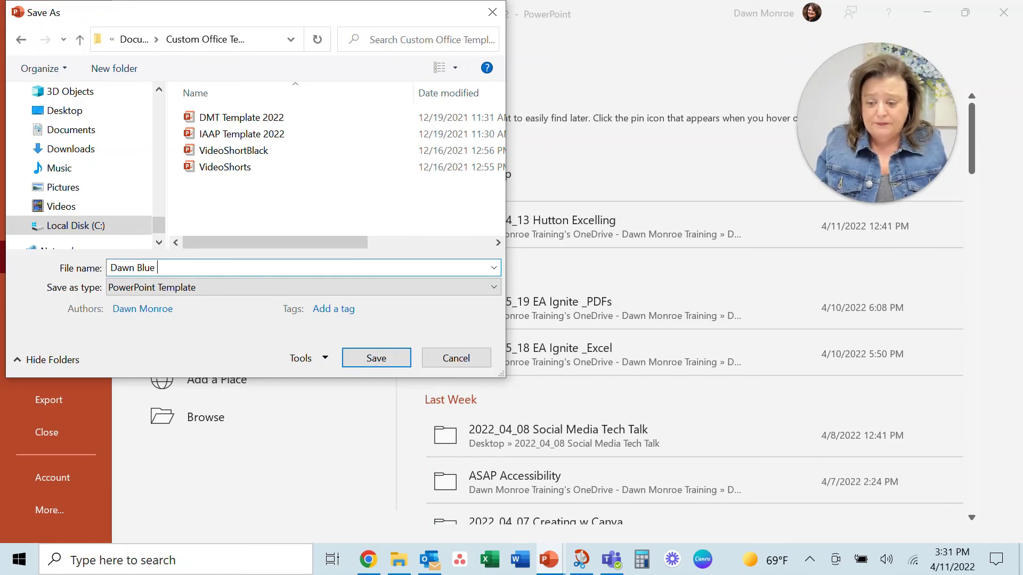
left_click(369, 368)
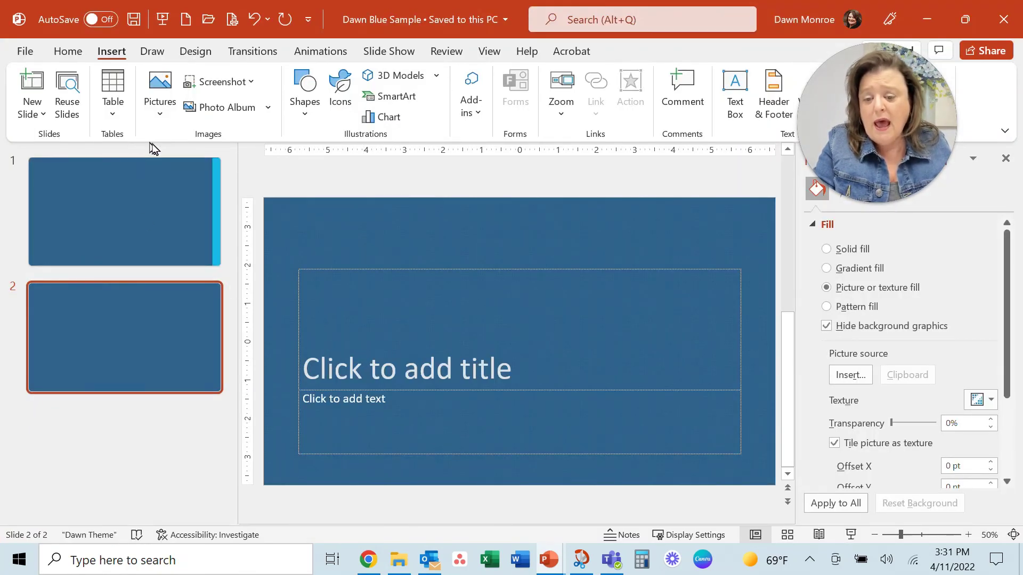
- Close Dawn Blue Sample, then create a new presentation from the Dawn Blue Sample personal template
left_click(25, 50)
left_click(65, 430)
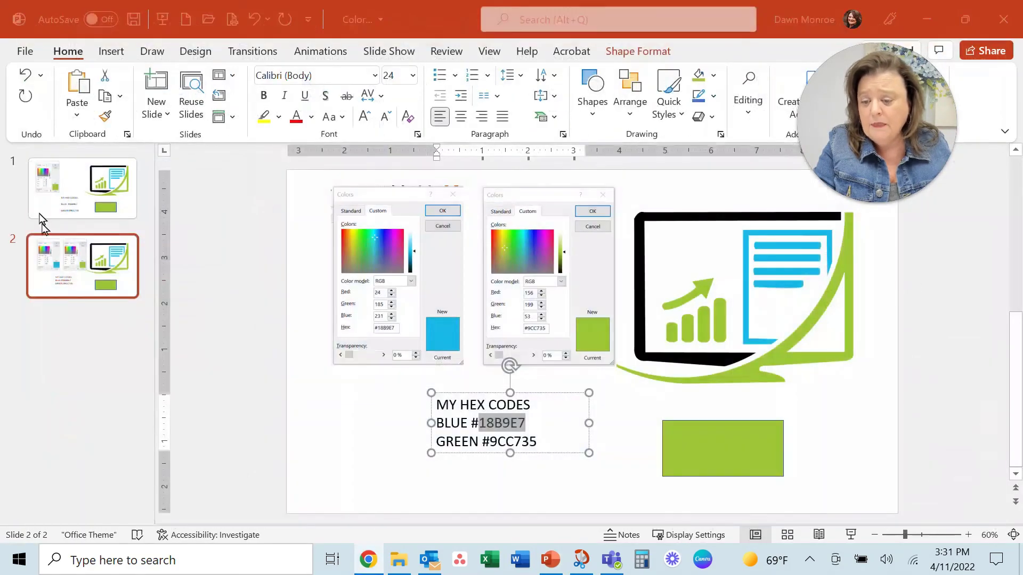
left_click(30, 53)
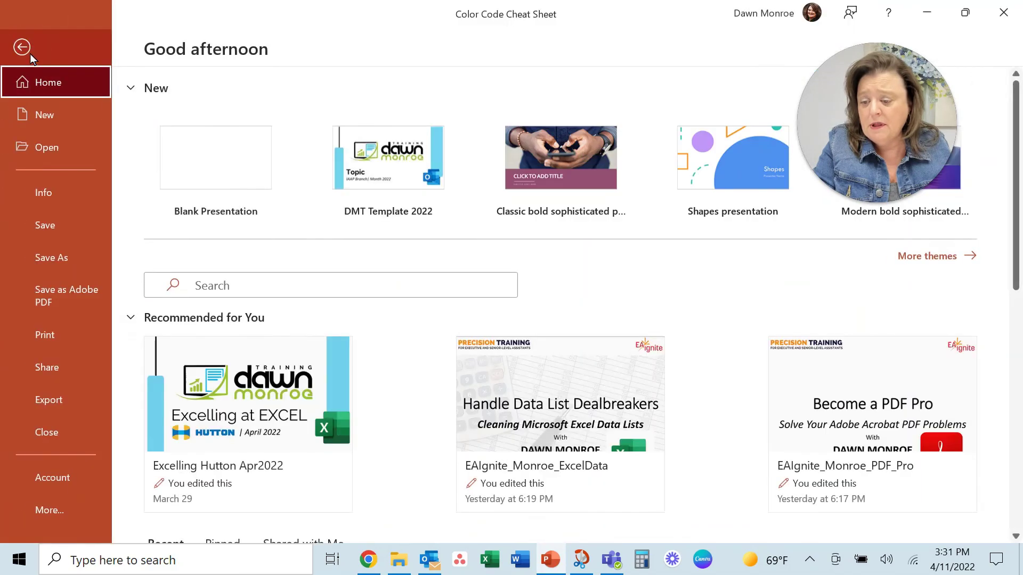
left_click(49, 123)
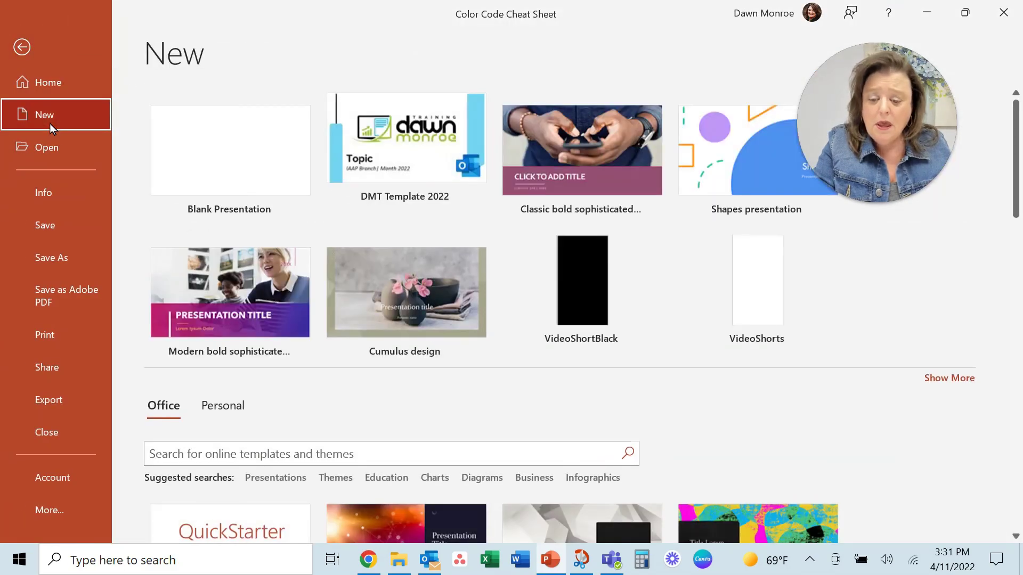
scroll(232, 272, "down", 1)
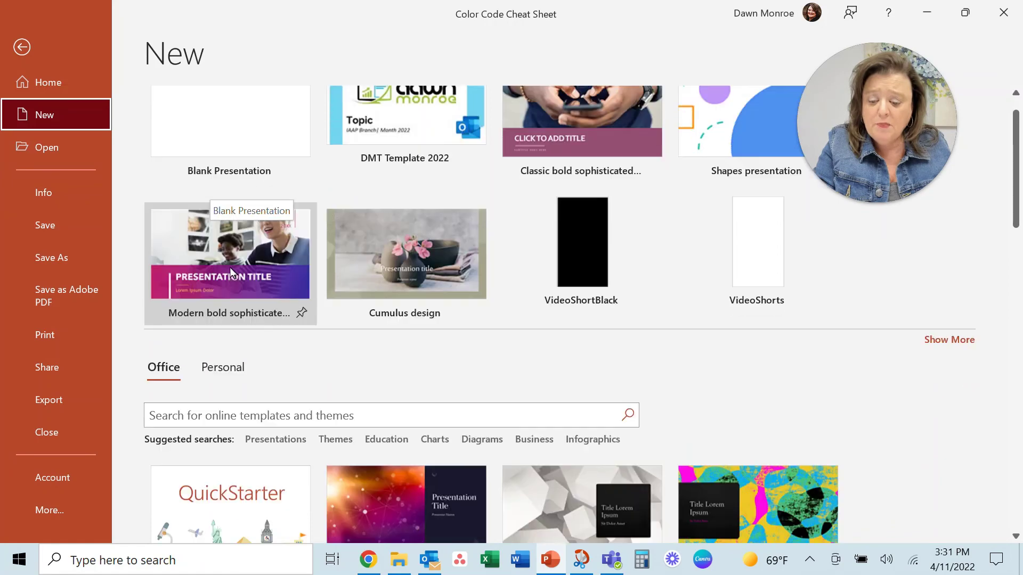
scroll(231, 320, "down", 1)
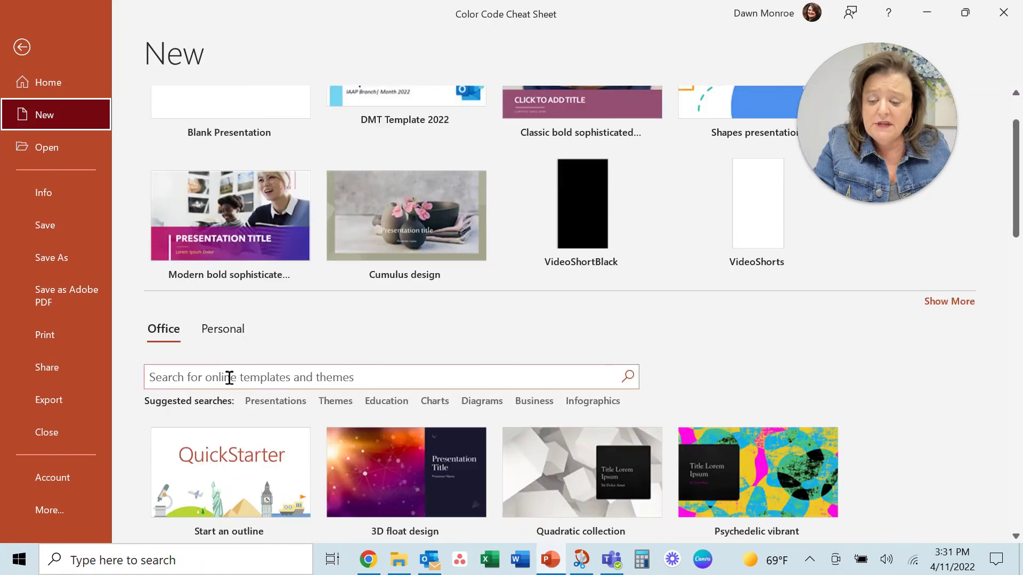
left_click(221, 330)
scroll(290, 442, "down", 2)
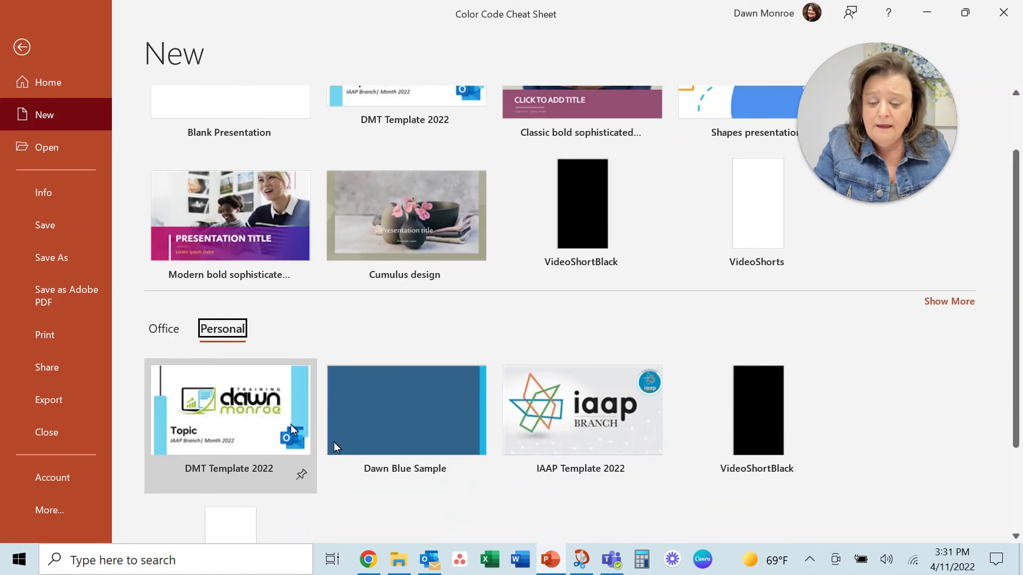
left_click(393, 419)
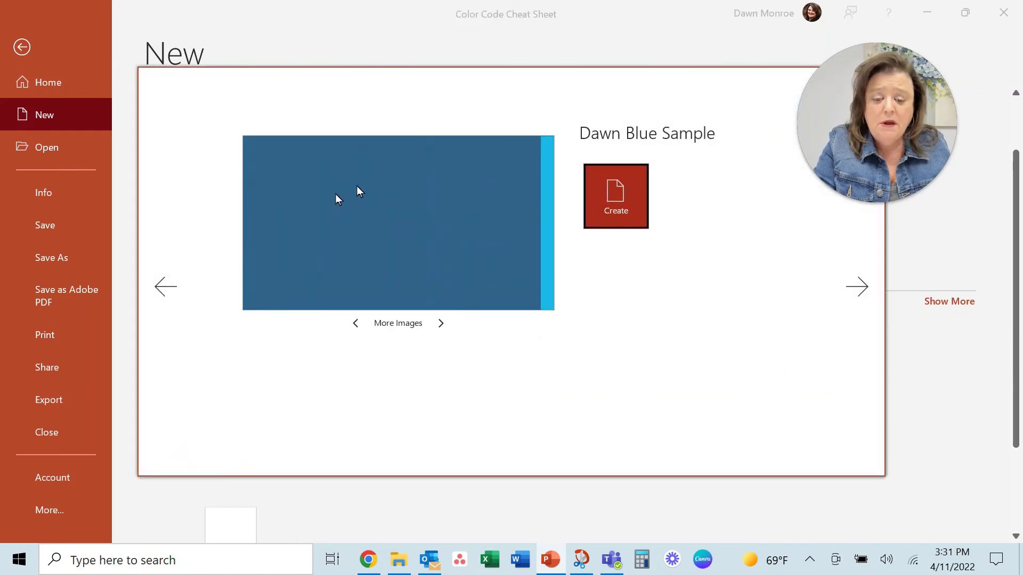
left_click(618, 206)
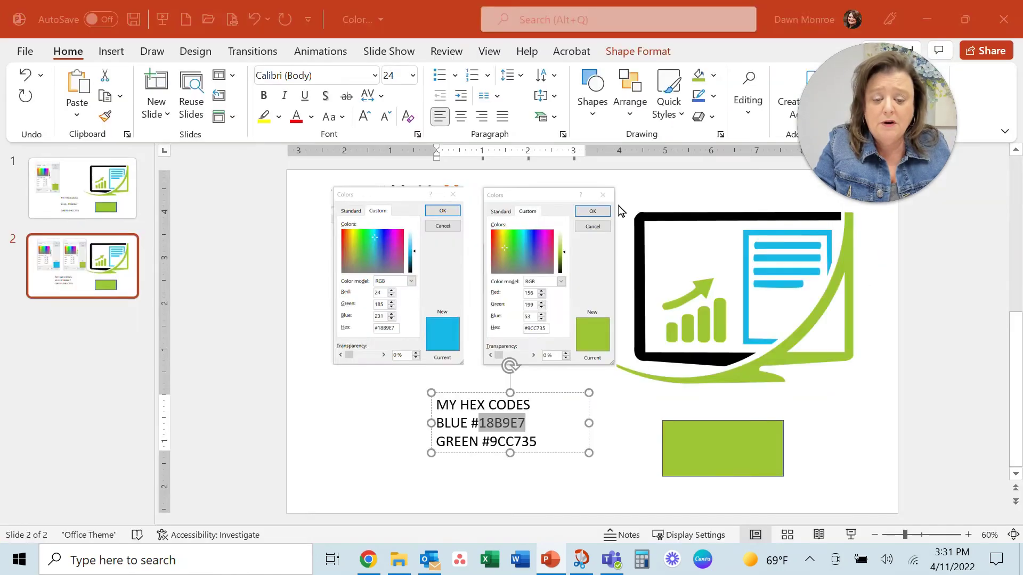